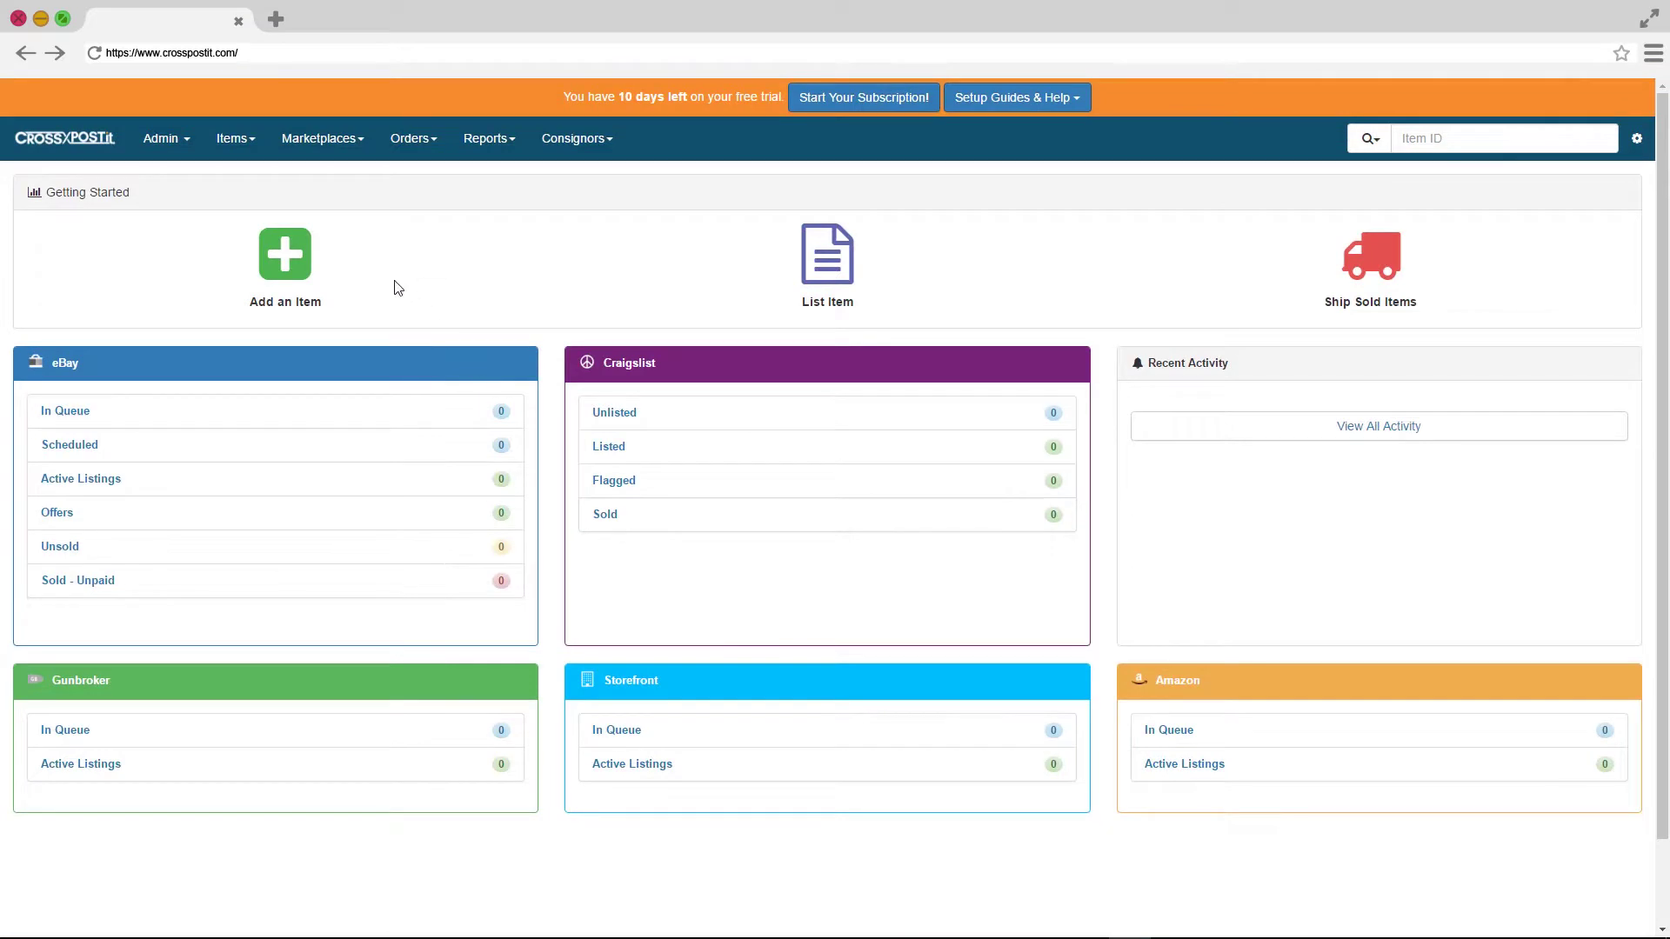
# - Bring up the Items menu from the dashboard to reach Add Item
pyautogui.click(231, 138)
# - Start a new item and title it Nintendo 64 console, removing the word Wow!
pyautogui.click(248, 199)
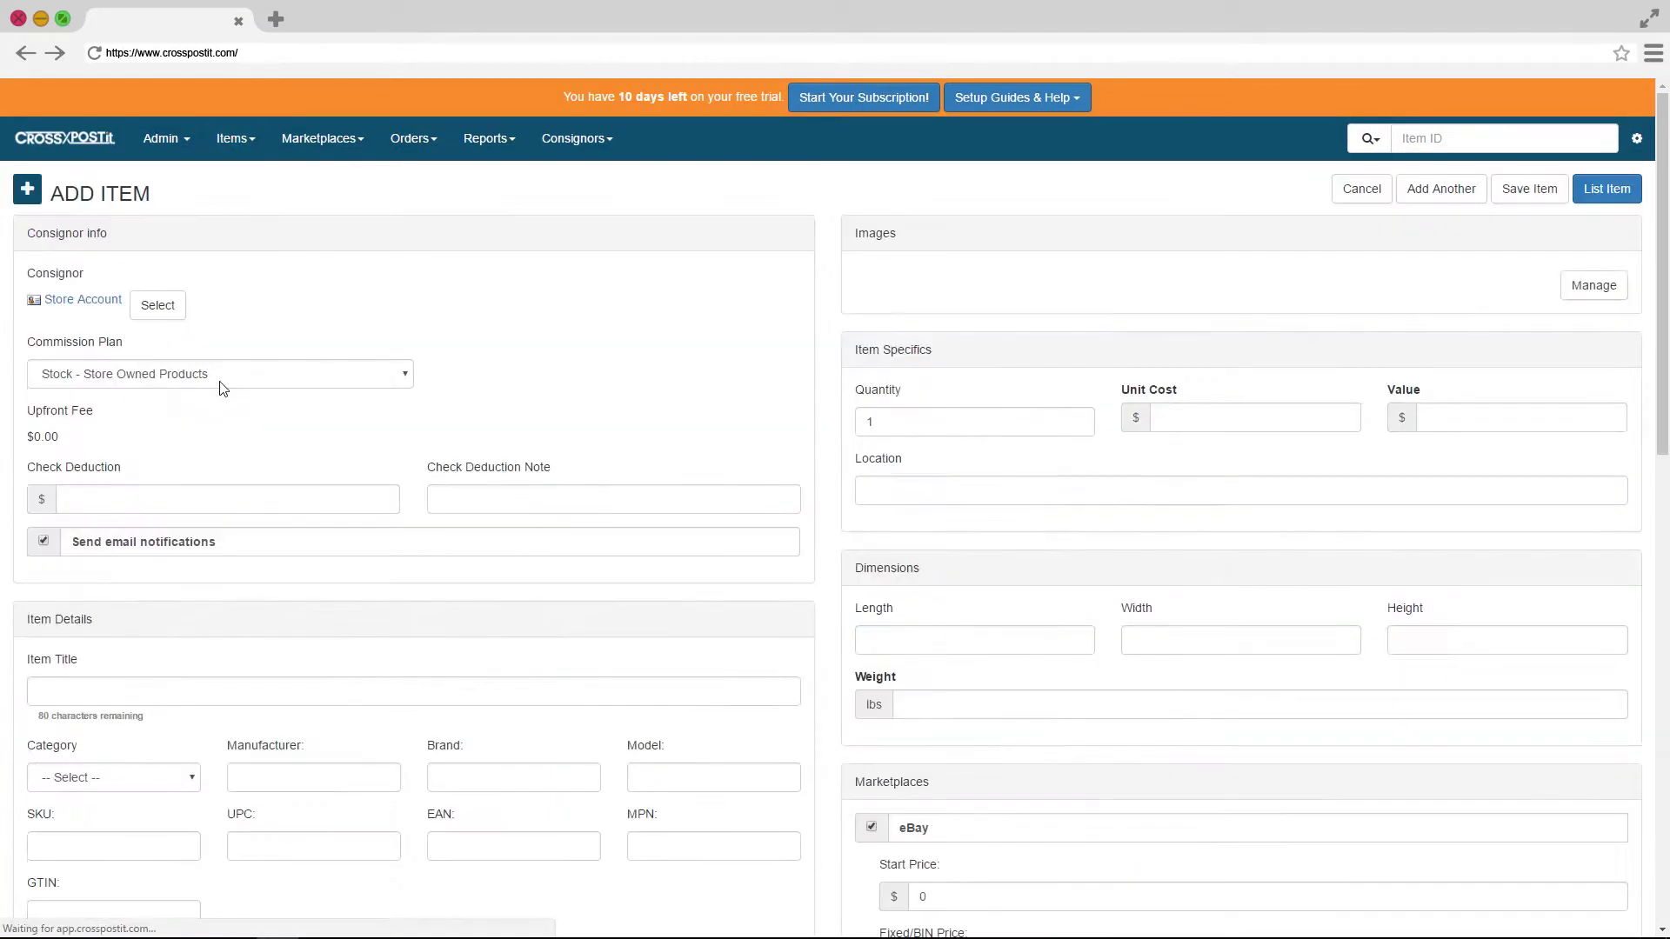
pyautogui.click(143, 689)
pyautogui.write('Wow!!')
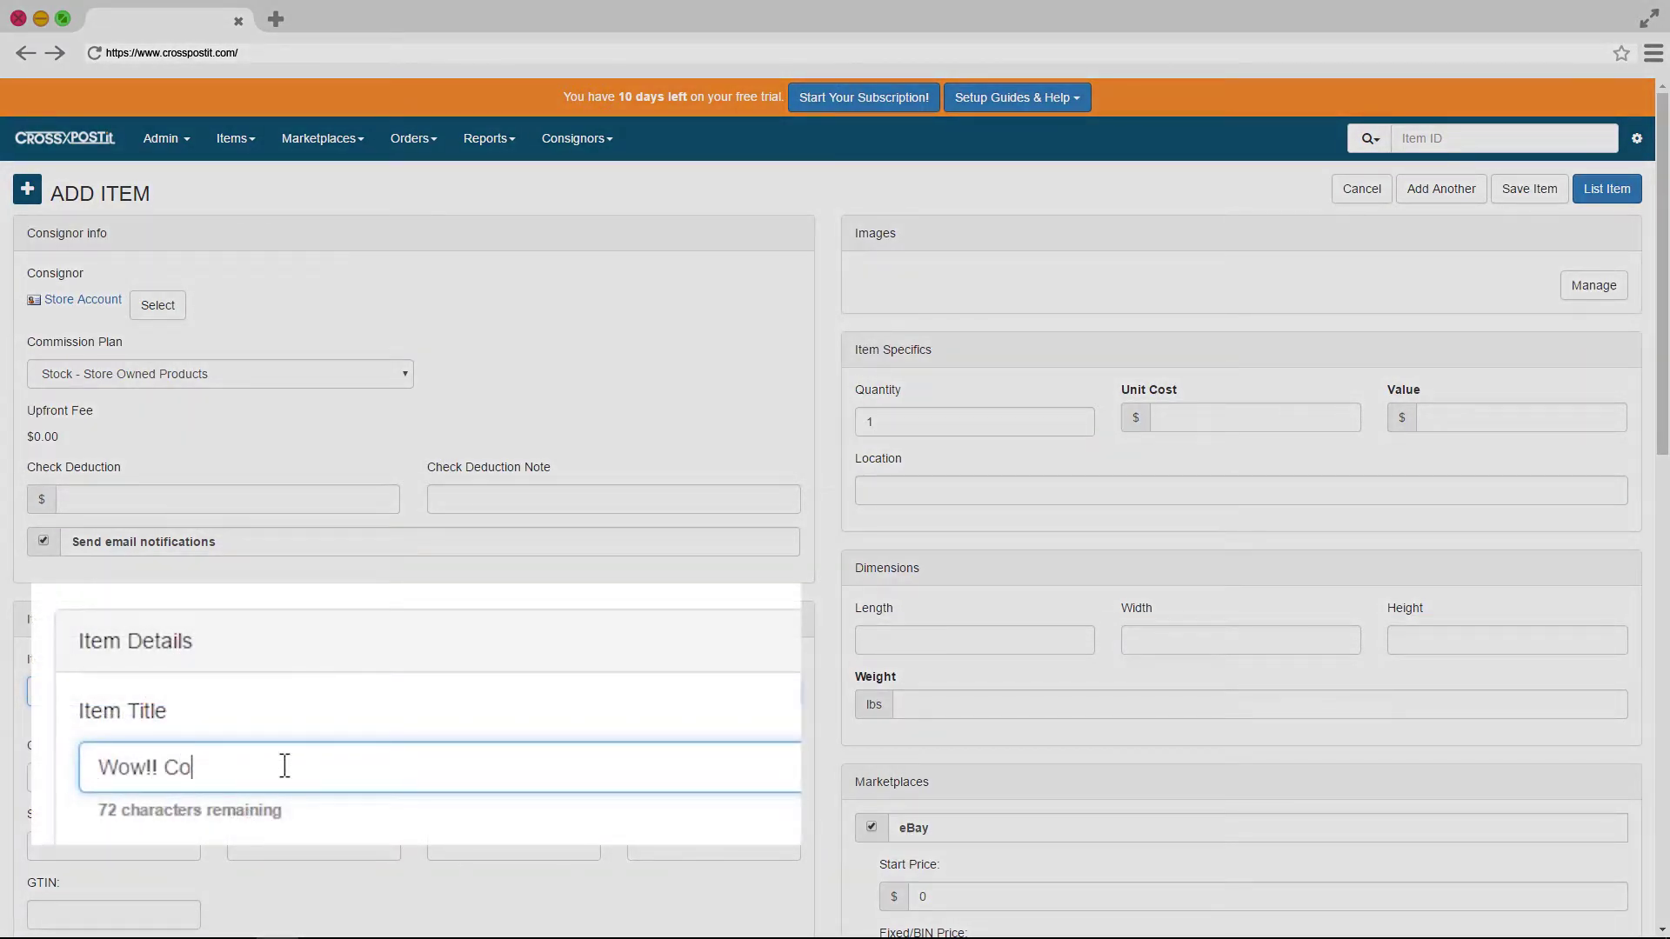
pyautogui.press('BackSpace')
pyautogui.press('BackSpace')
pyautogui.press('BackSpace')
pyautogui.press('BackSpace')
pyautogui.write('64 console')
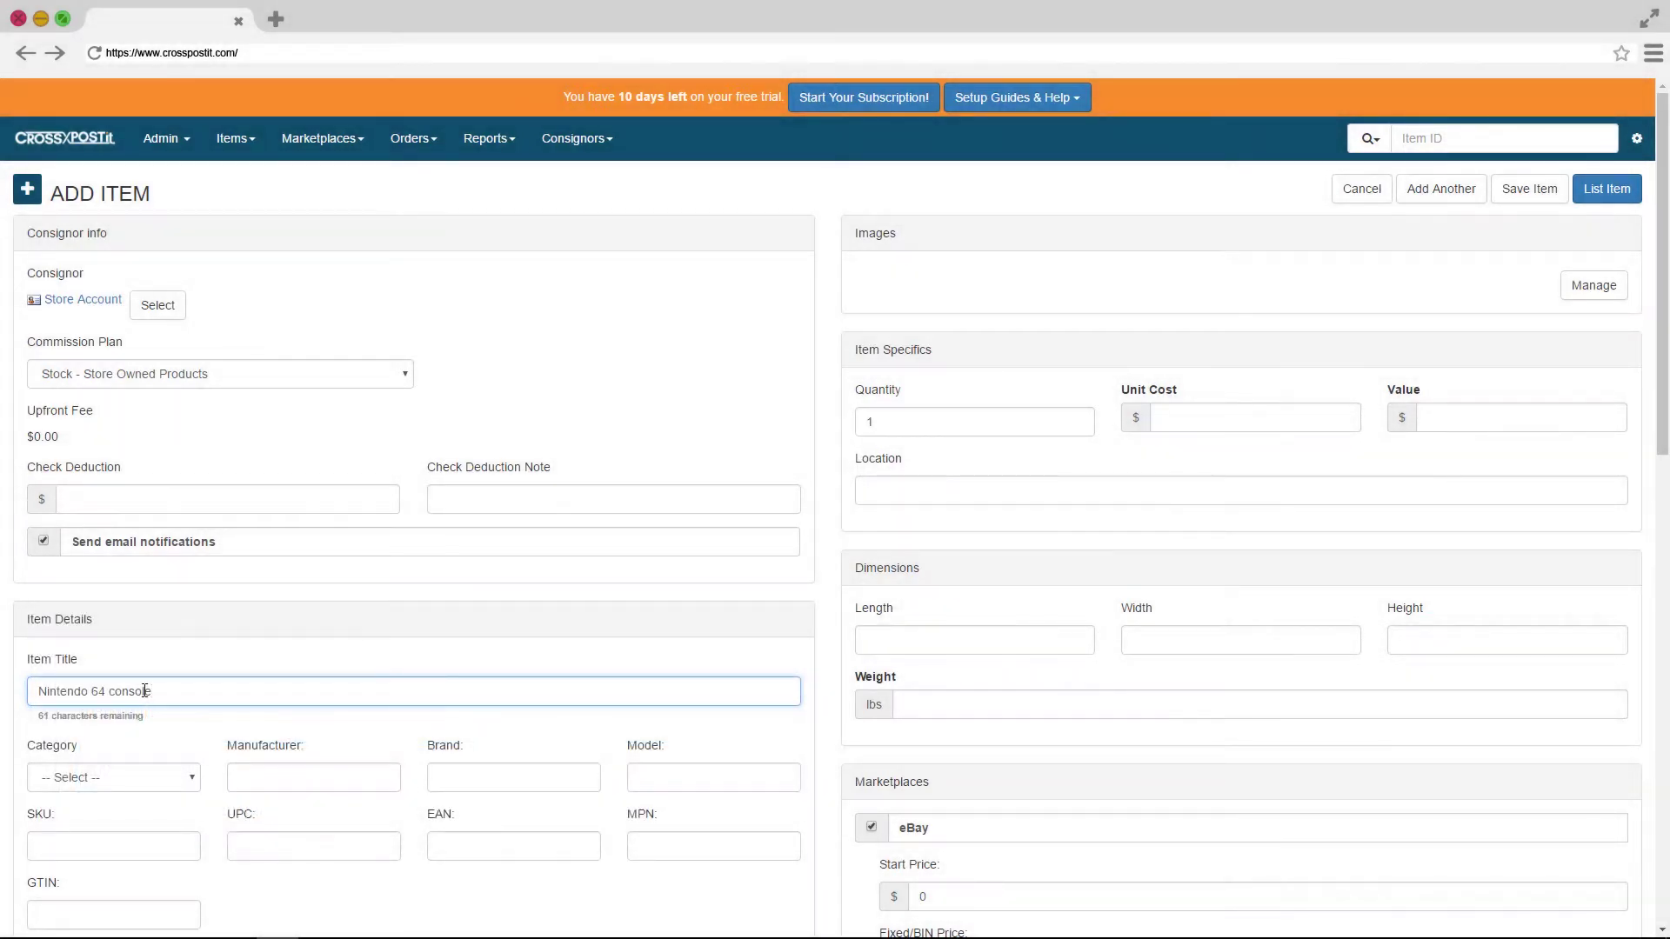
pyautogui.scroll(-3, 177, 652)
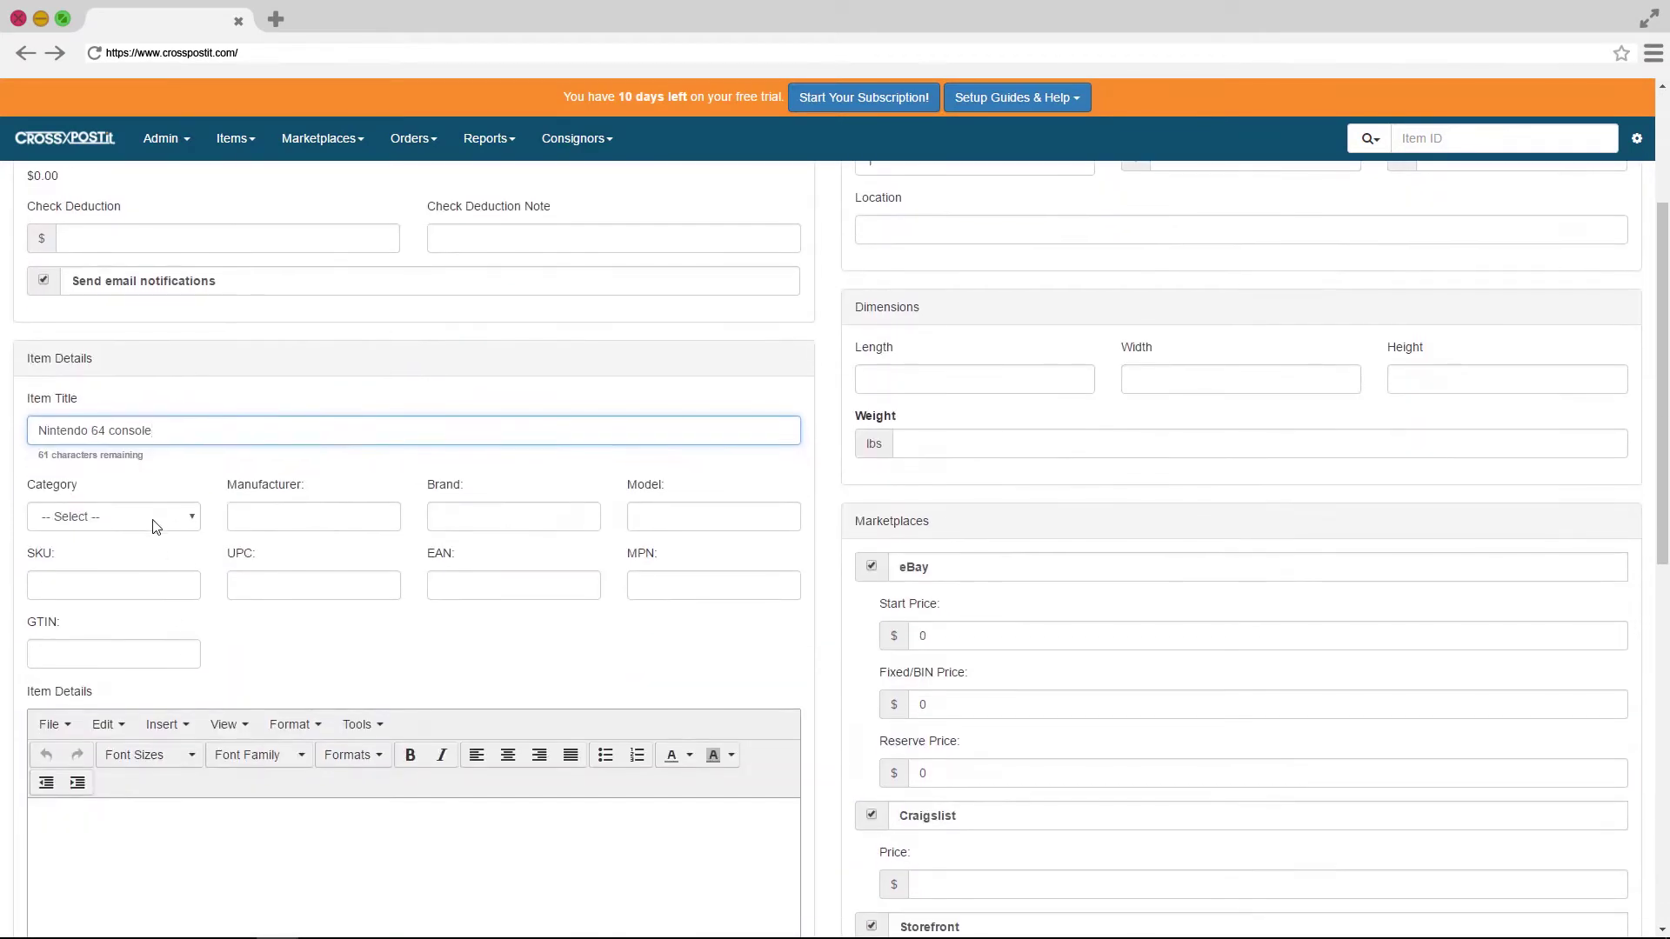
# - Categorize the item as Electronics & Computers and write a short buyer-facing description
pyautogui.click(149, 522)
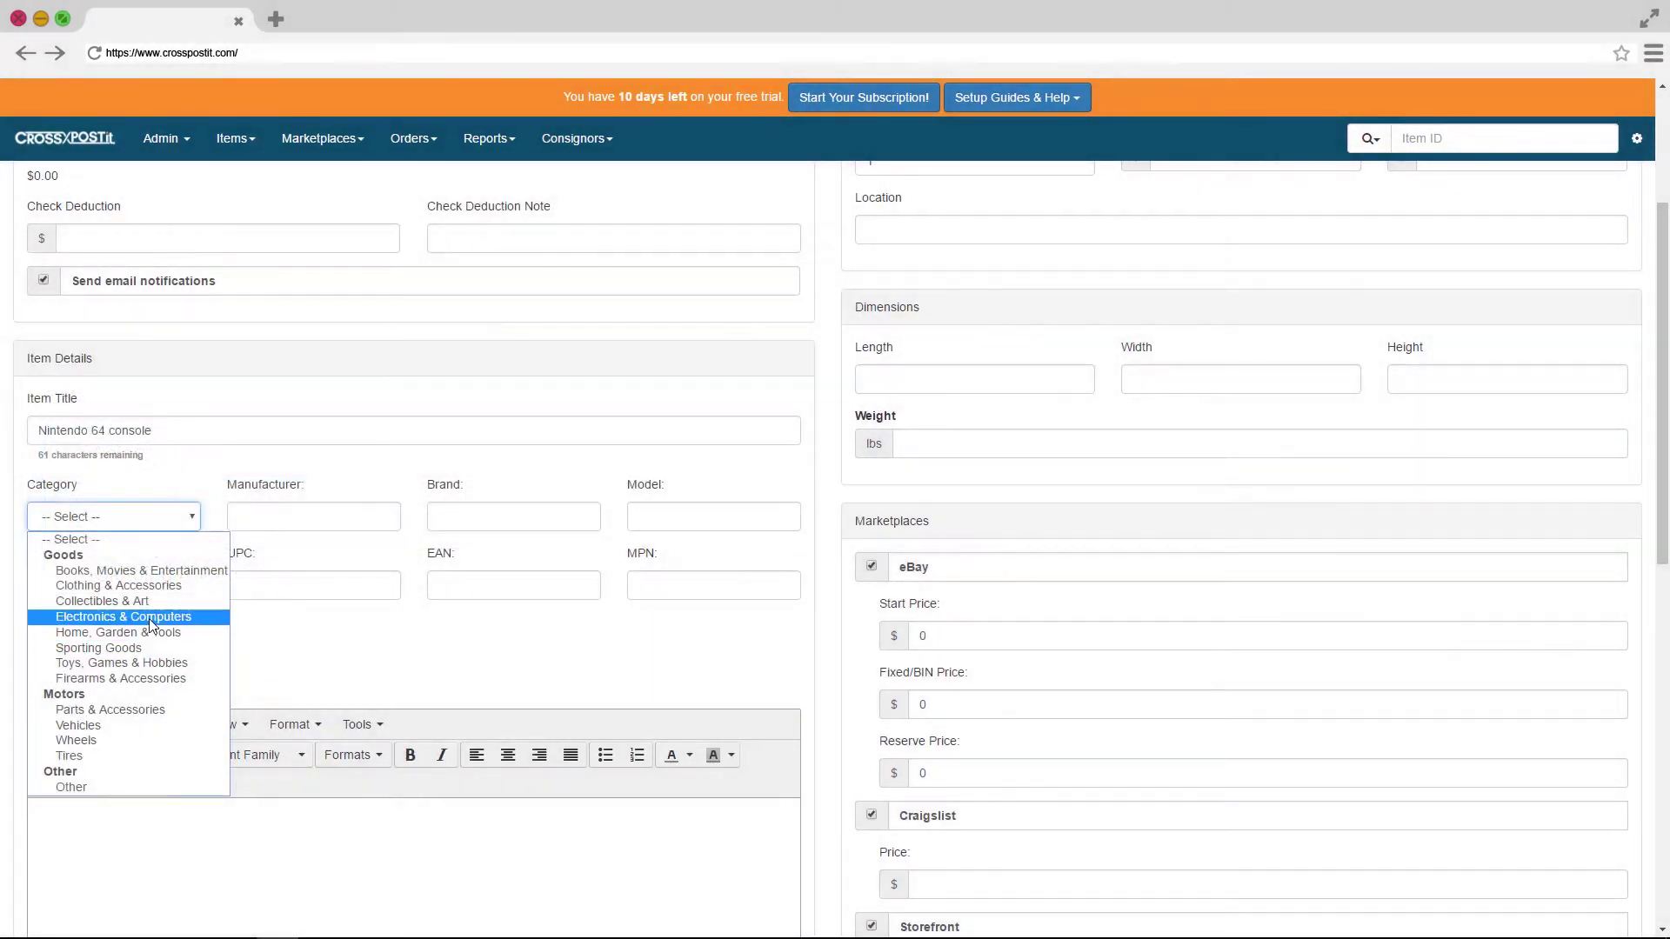
pyautogui.click(124, 616)
pyautogui.tripleClick(248, 489)
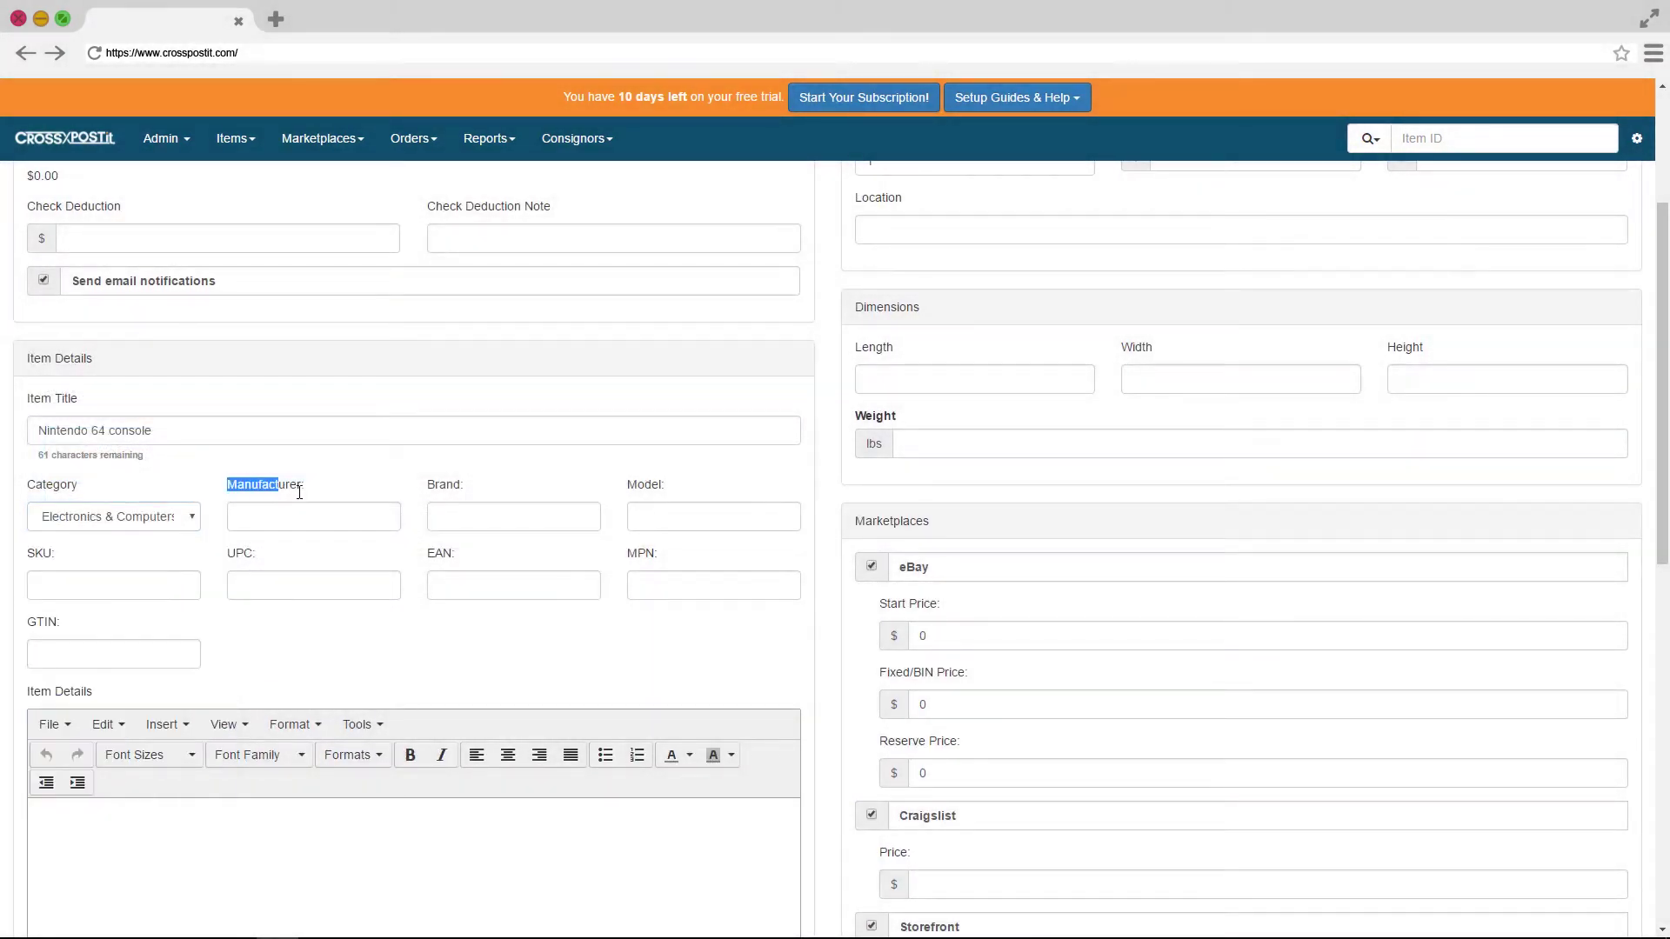
pyautogui.moveTo(435, 486); pyautogui.dragTo(499, 483)
pyautogui.scroll(-2, 229, 647)
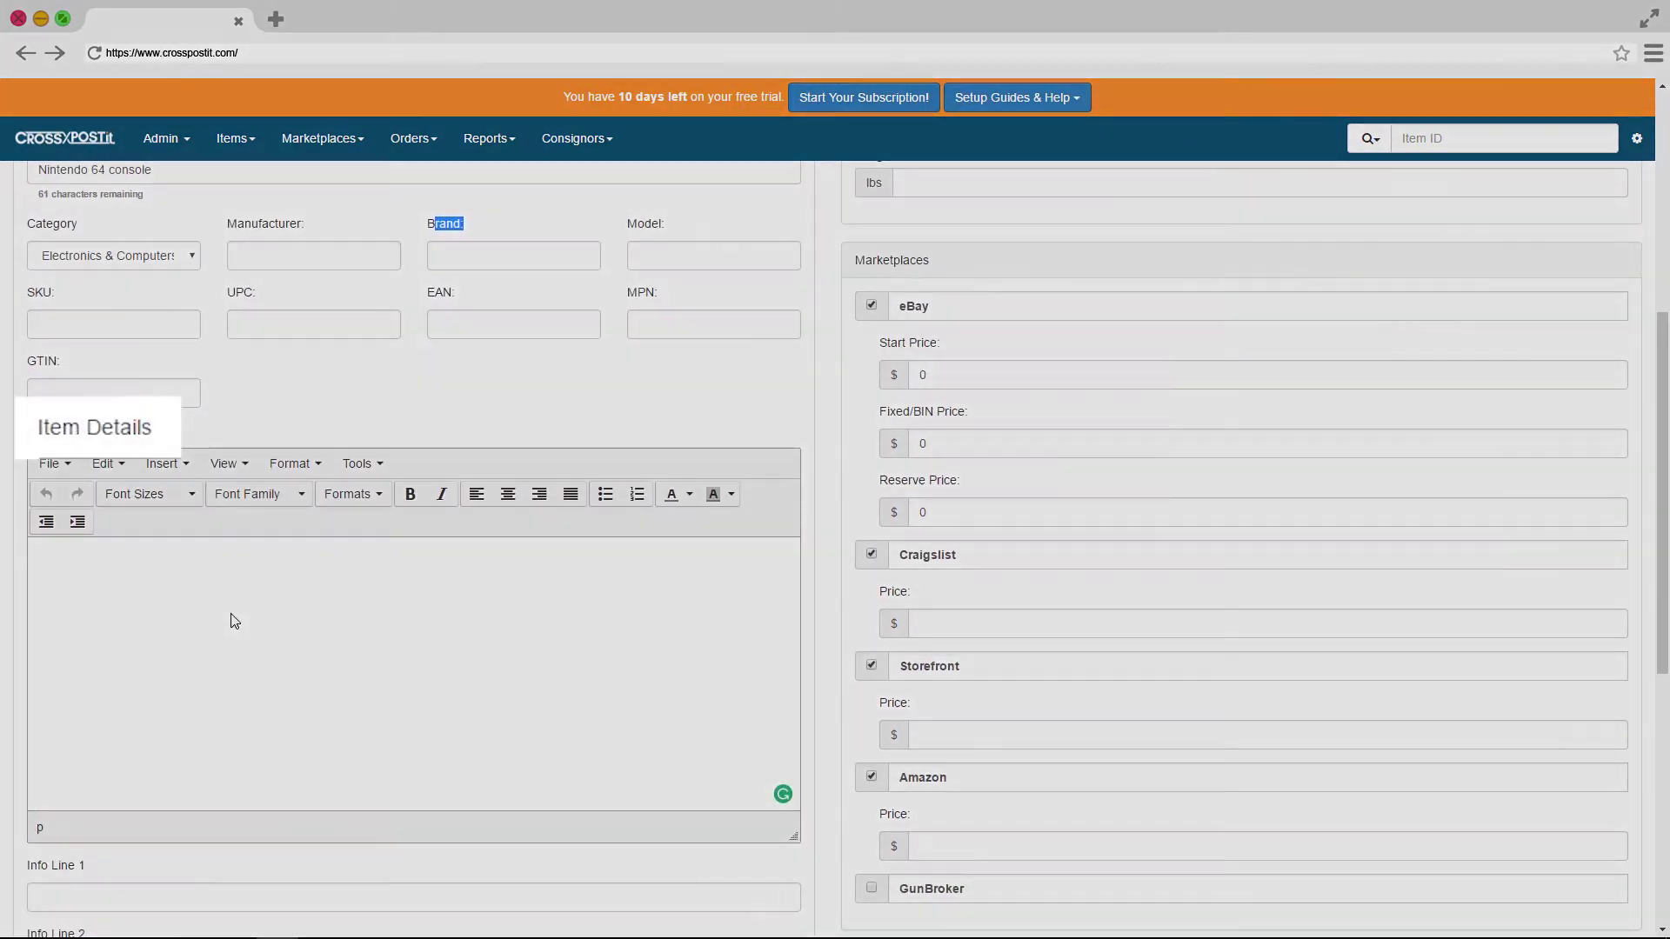
pyautogui.click(232, 621)
pyautogui.write('Th')
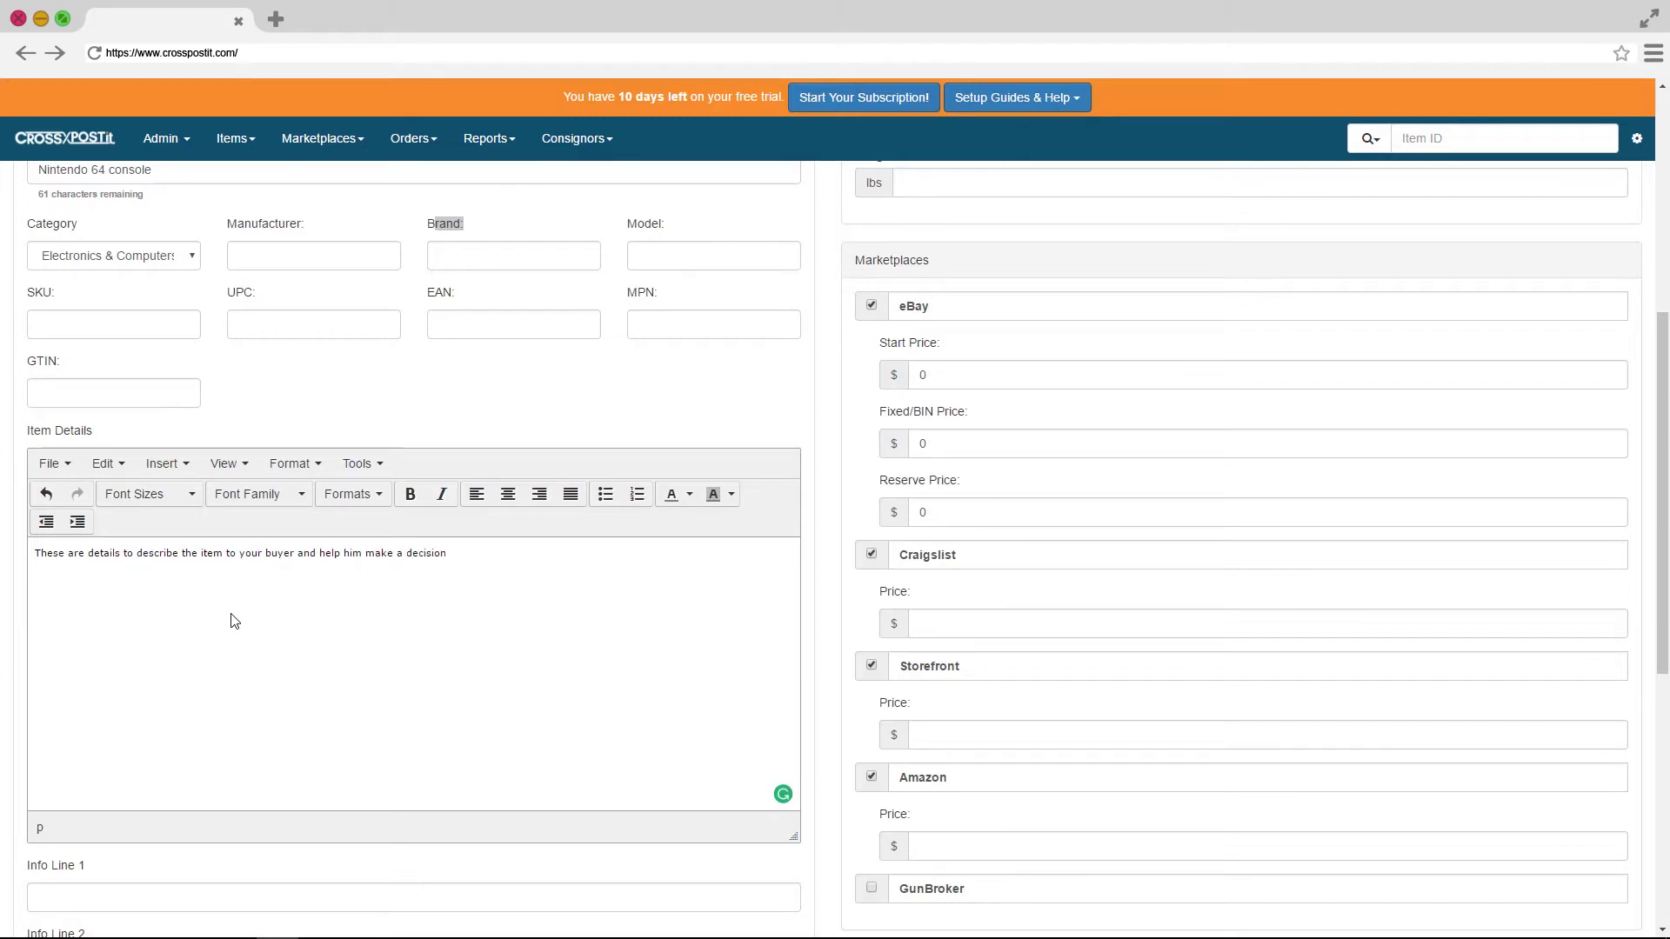
pyautogui.scroll(-5, 363, 548)
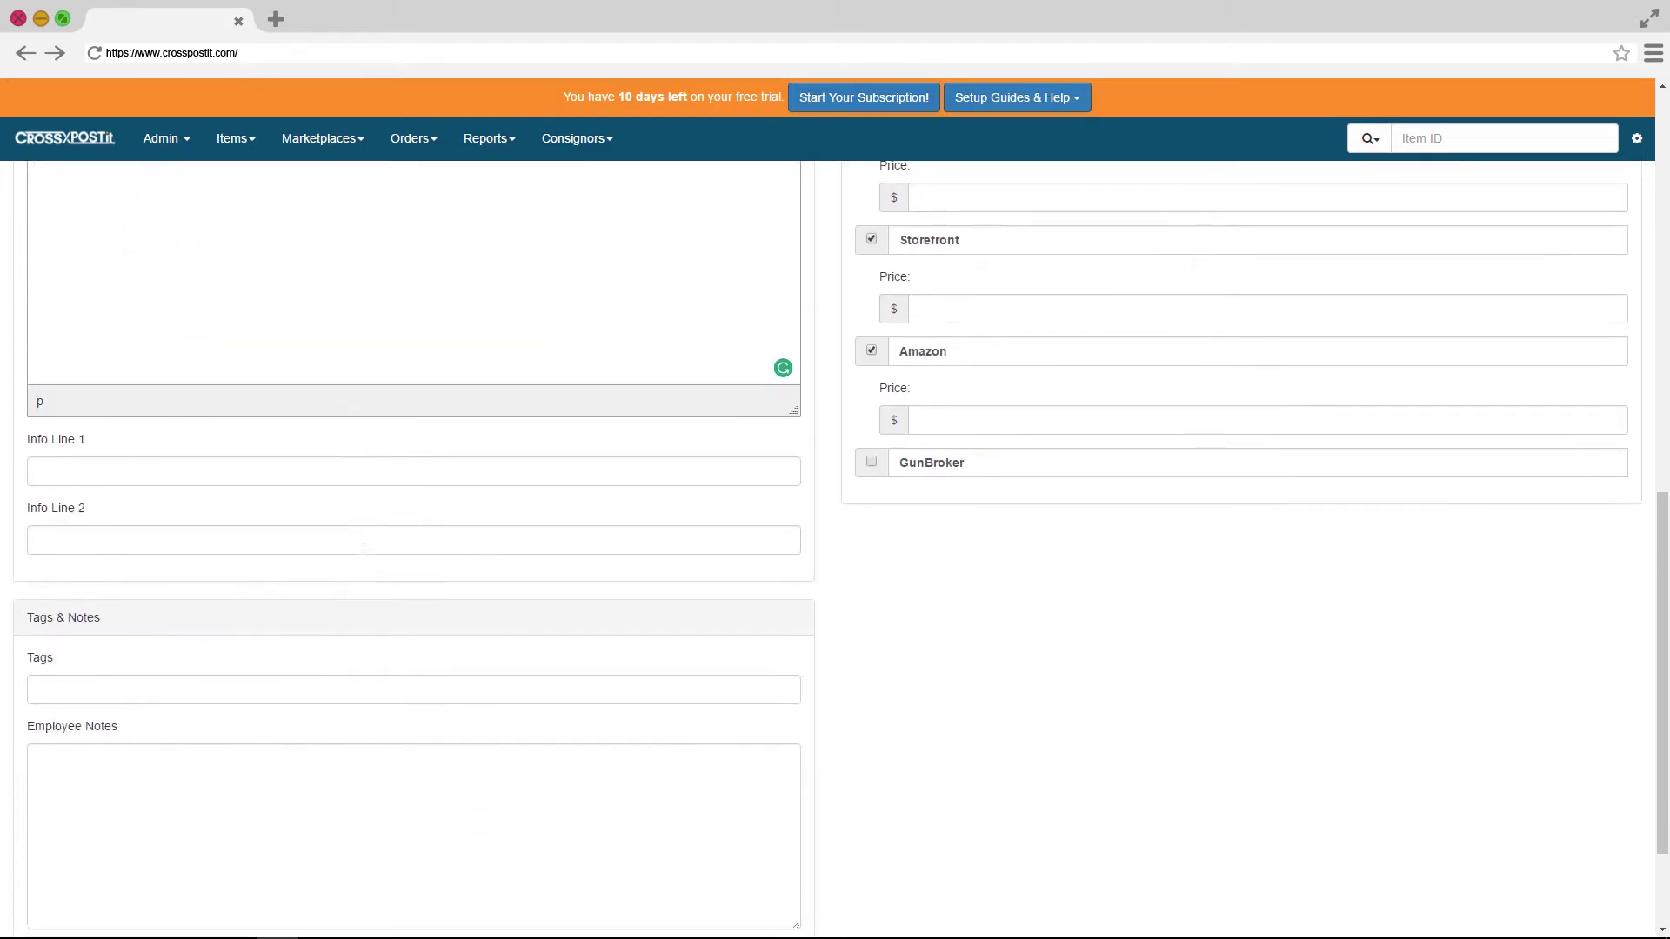
# - Enter tags nintendo, console, electronics and the employee note Internal notes
pyautogui.click(66, 467)
pyautogui.scroll(-1, 157, 484)
pyautogui.click(144, 600)
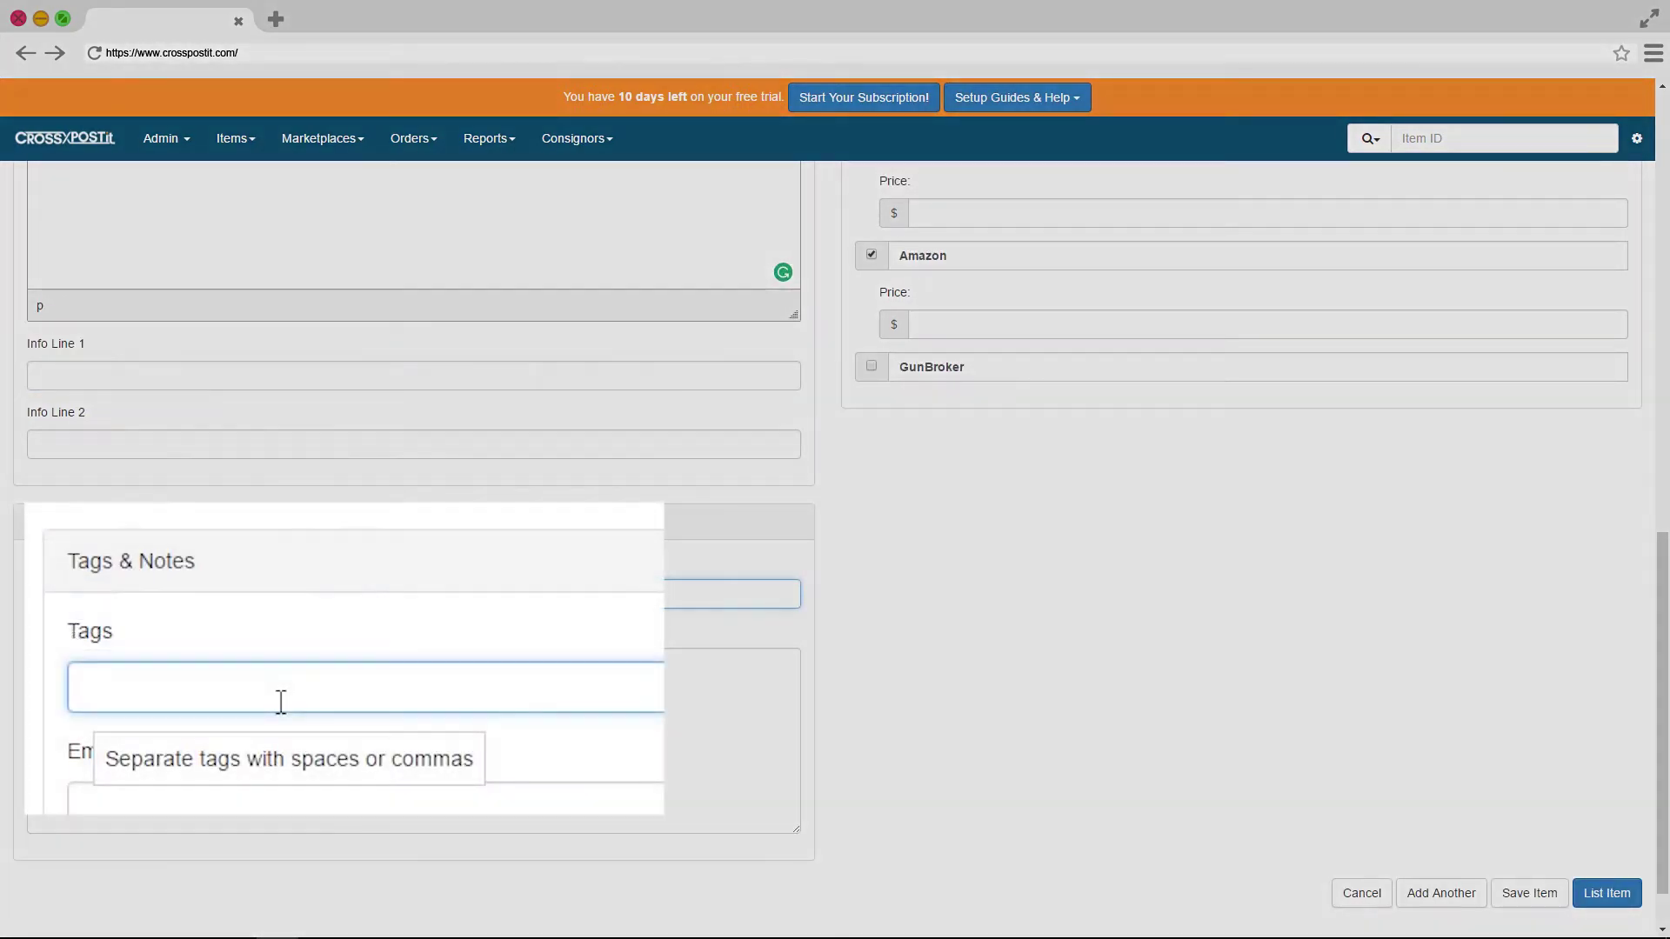
pyautogui.write('nintentdo, consol')
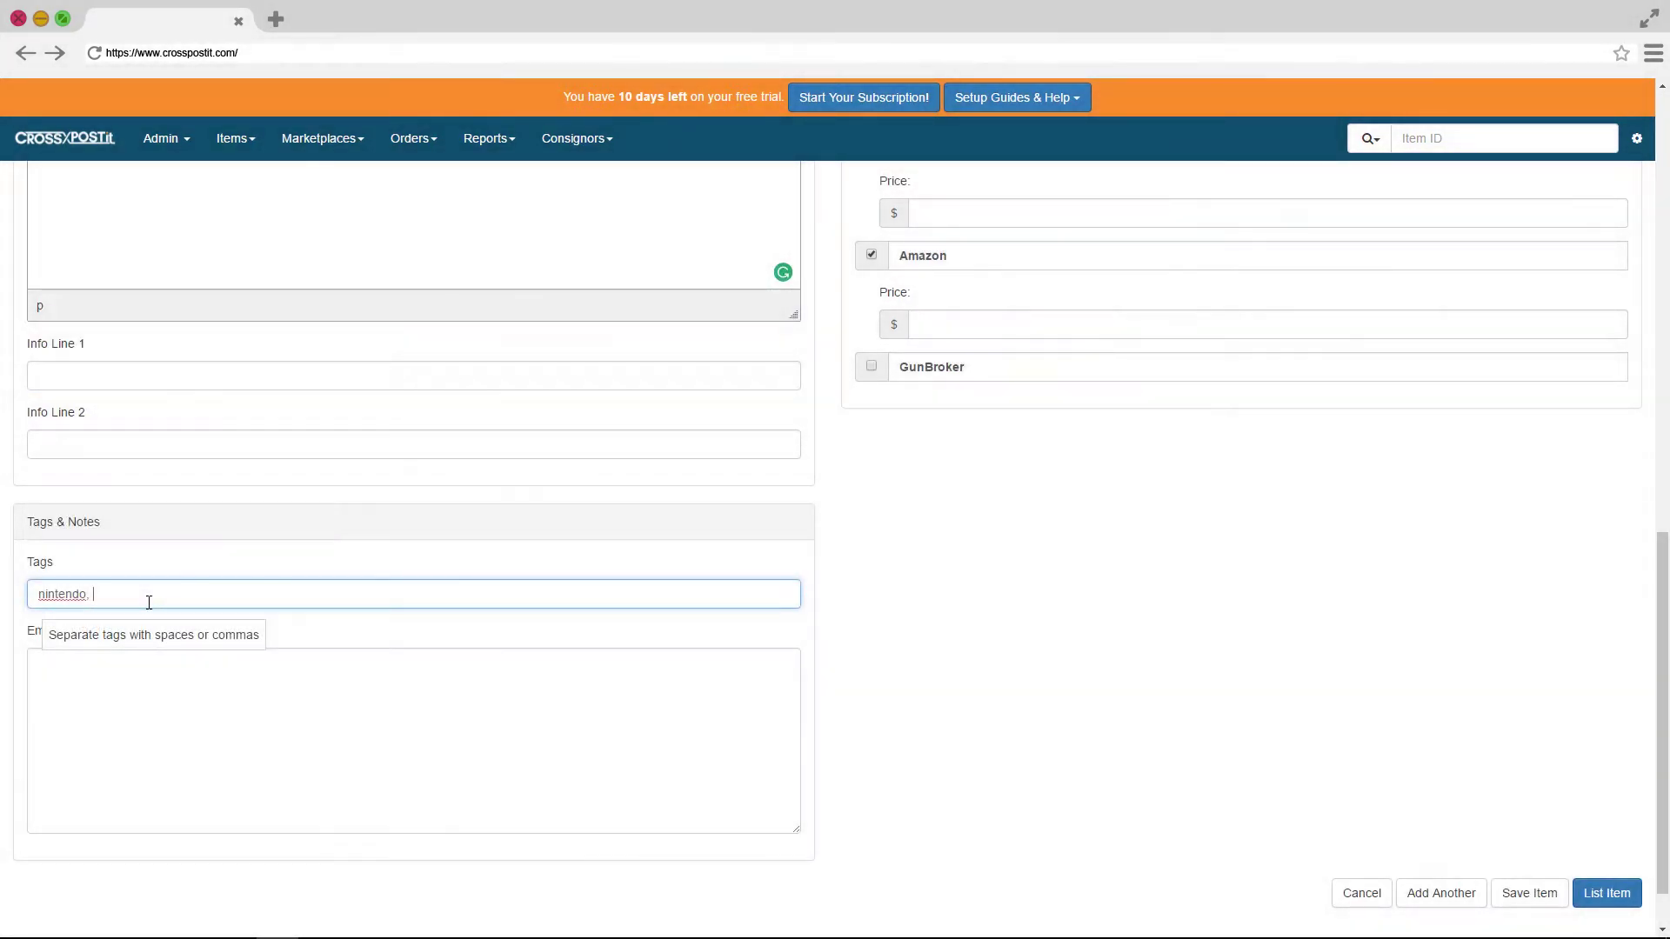
pyautogui.write('e, electronics')
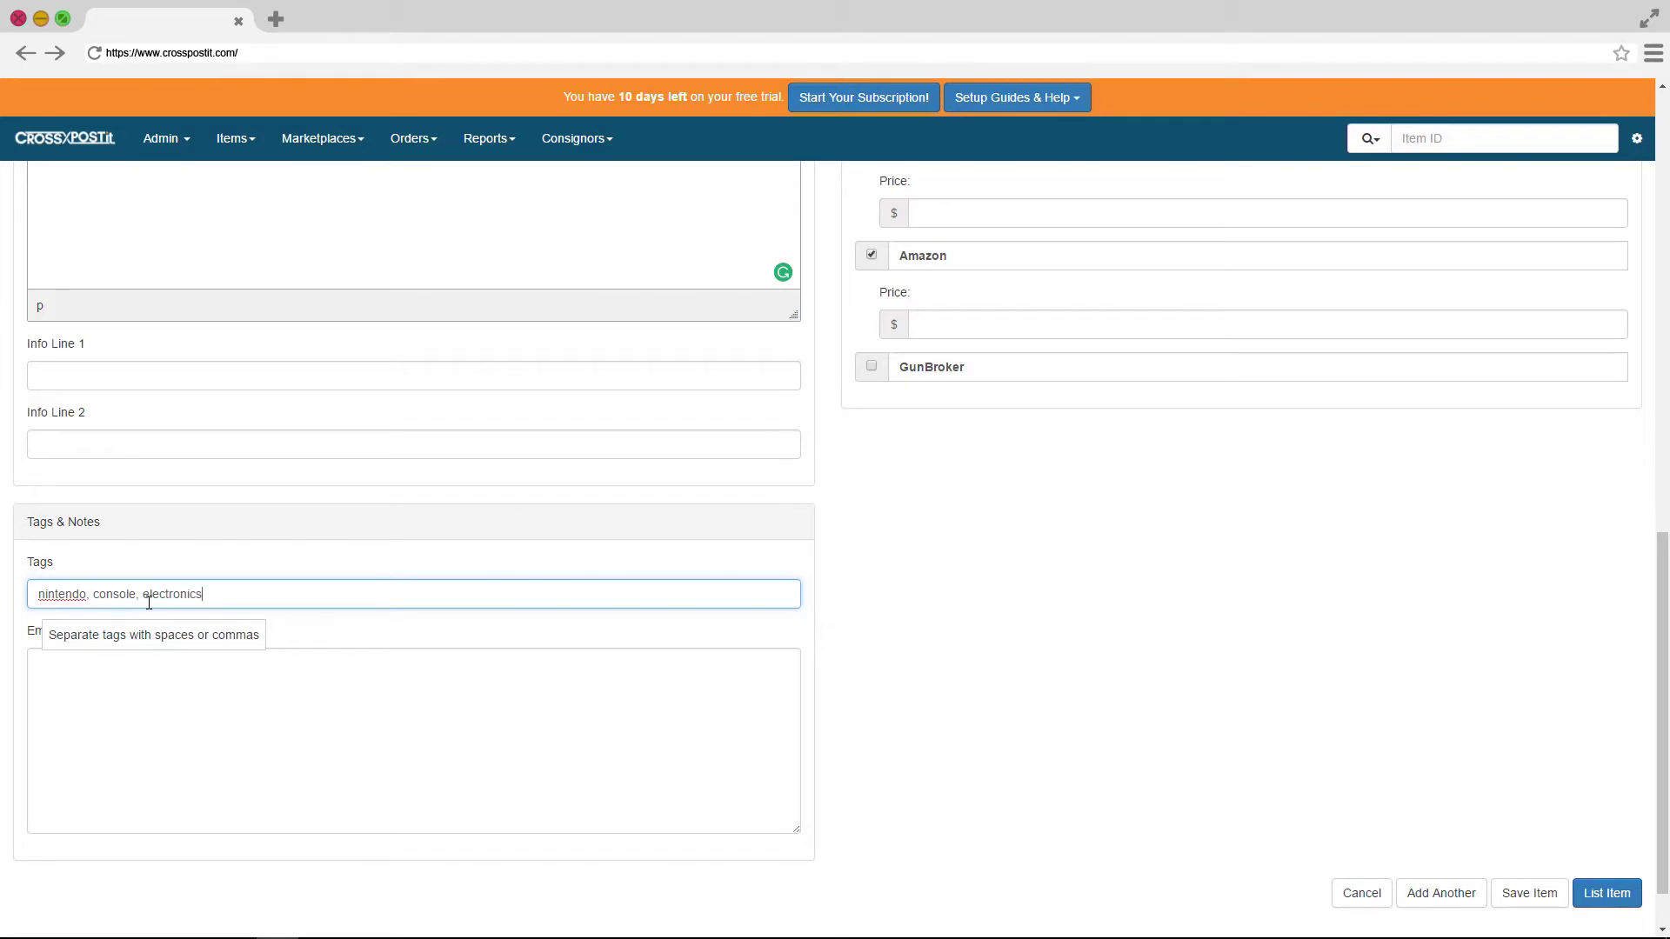
pyautogui.moveTo(46, 644); pyautogui.dragTo(208, 636)
pyautogui.click(170, 715)
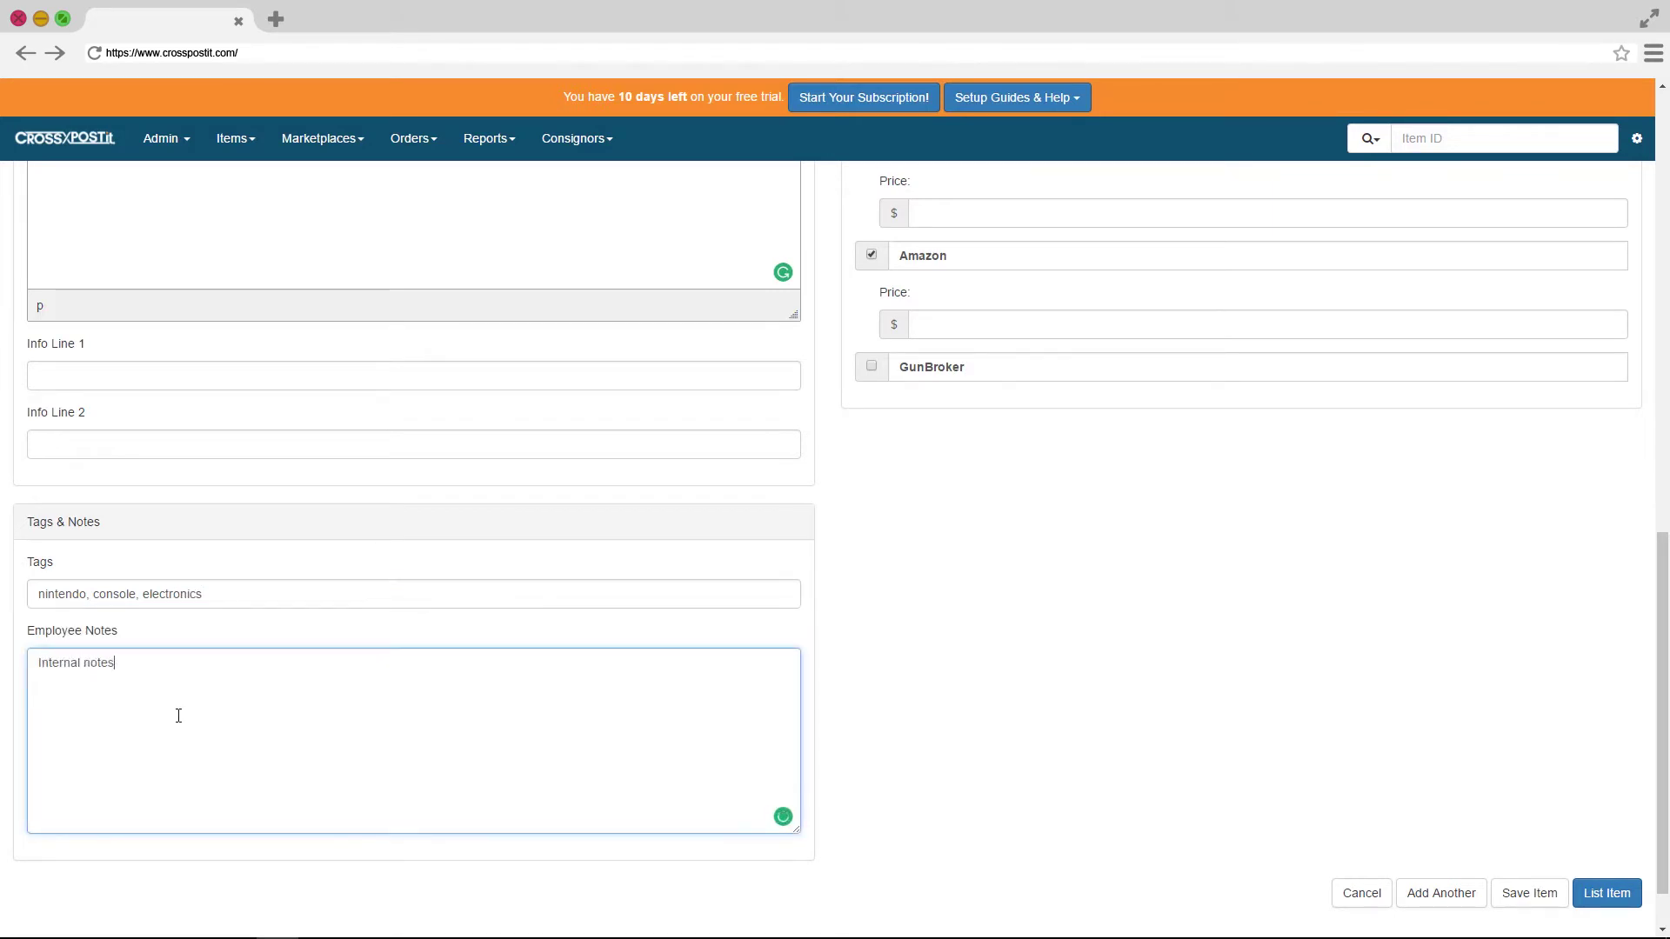
pyautogui.scroll(2, 720, 744)
pyautogui.scroll(4, 720, 743)
pyautogui.scroll(2, 730, 746)
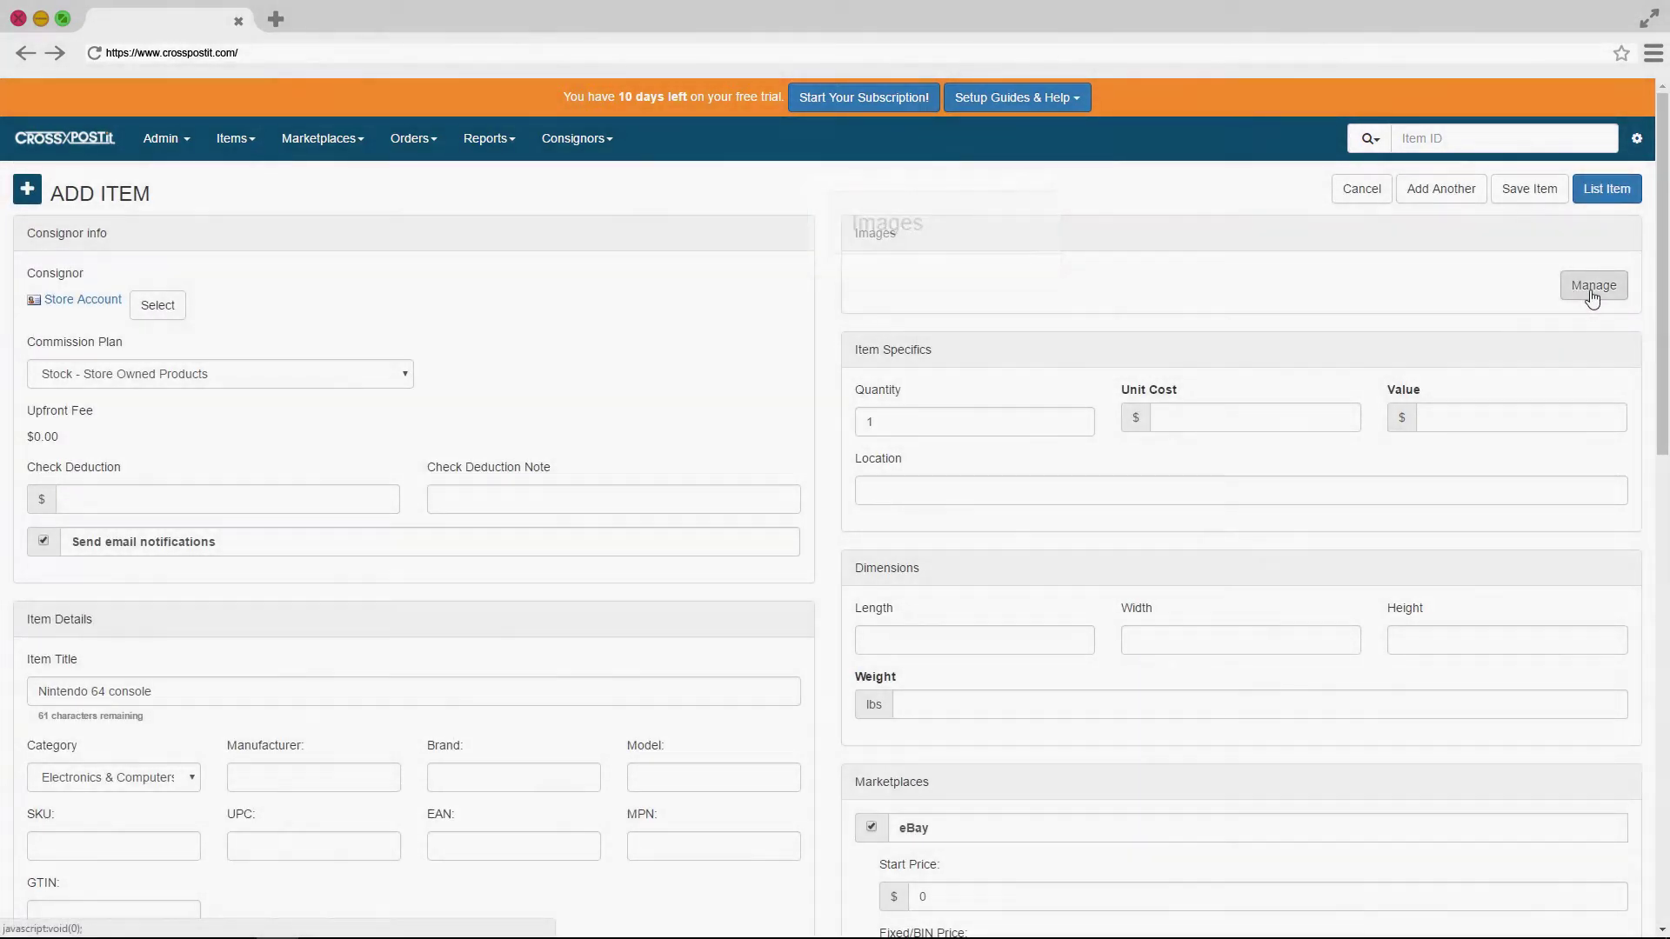
# - Upload the nintendo64.jpg photo into the item's image editor
pyautogui.click(1586, 284)
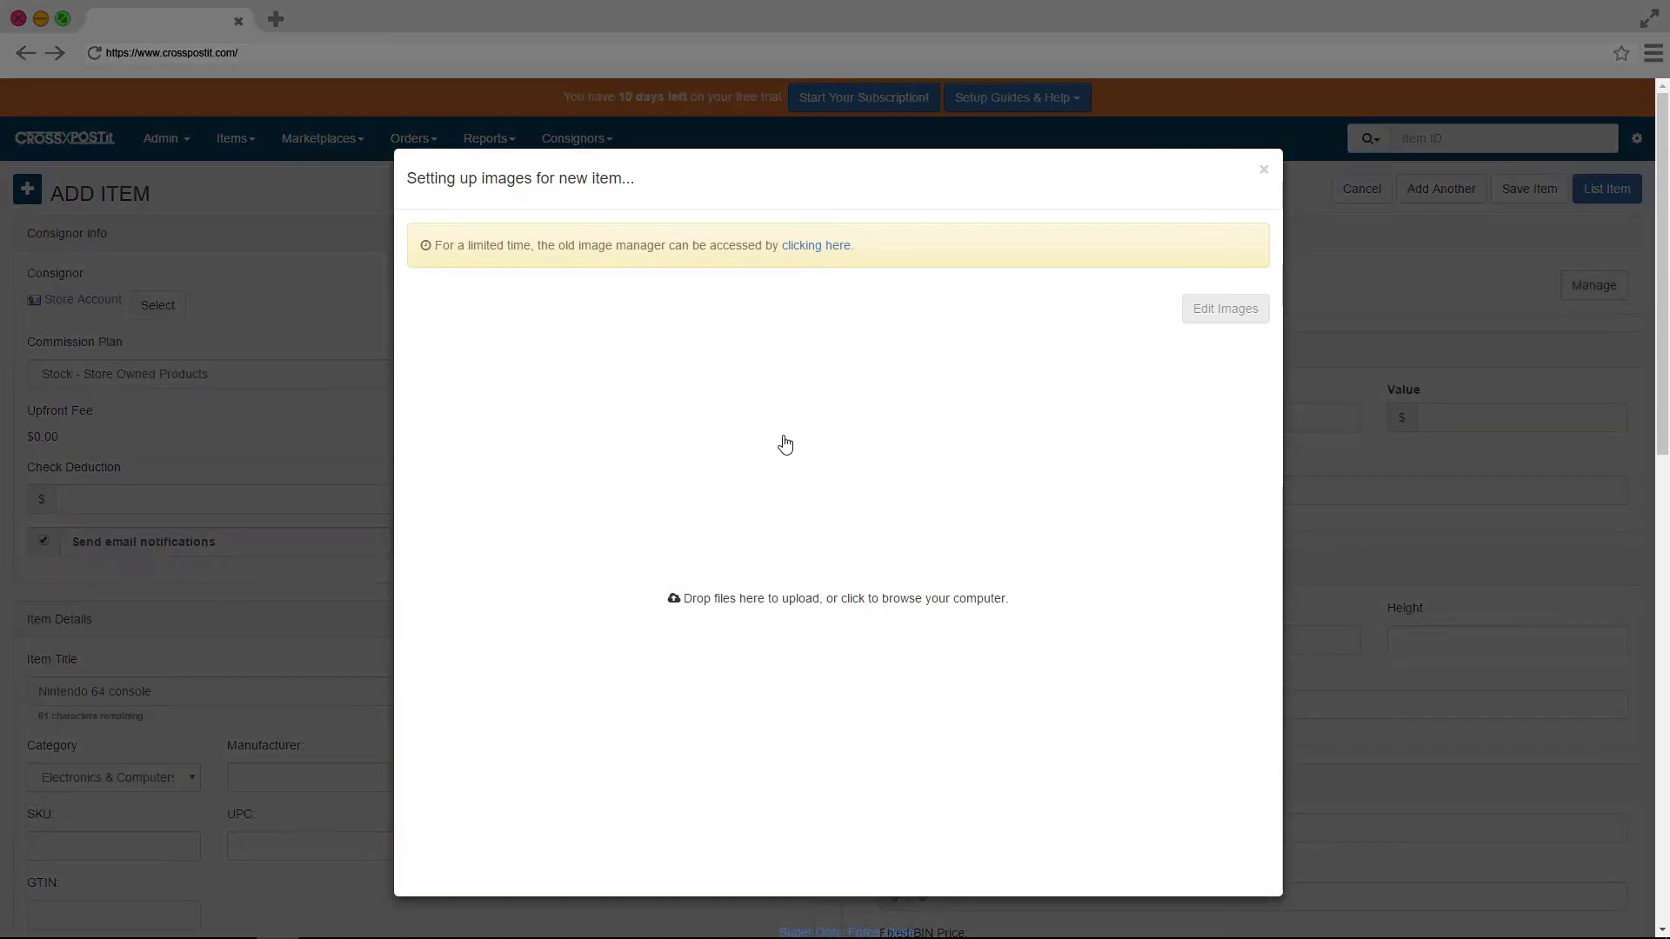
pyautogui.click(783, 444)
pyautogui.click(634, 584)
pyautogui.click(1221, 878)
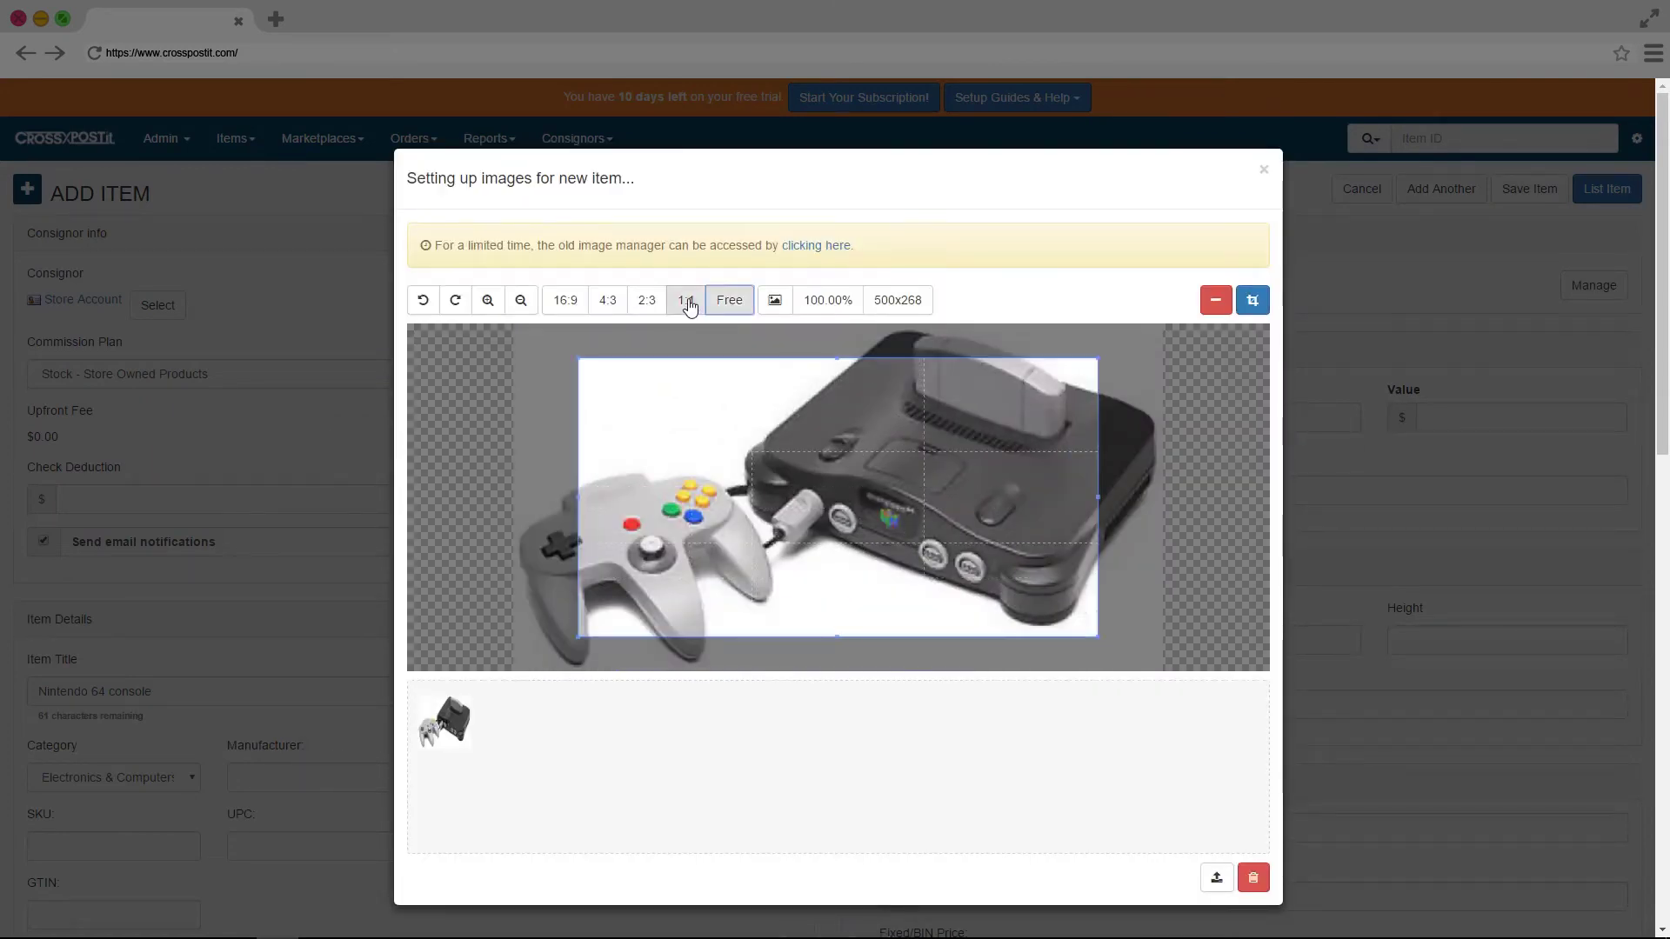
# - Crop the photo to the wider 16:9 ratio and close the image setup window
pyautogui.click(565, 300)
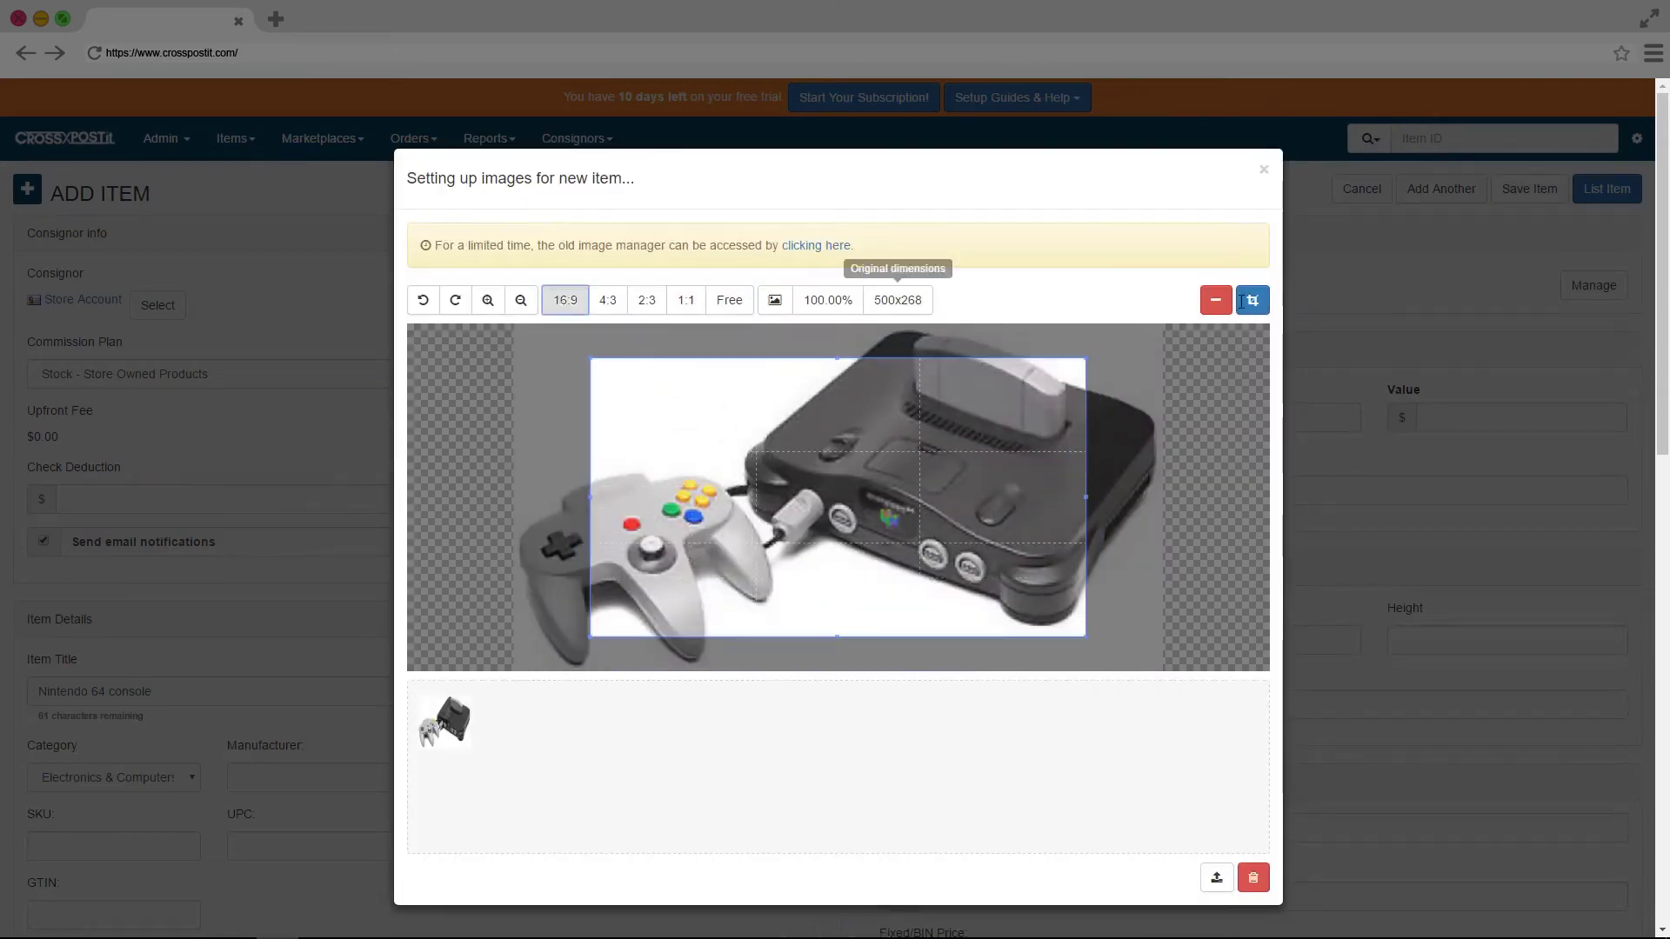
pyautogui.click(1253, 877)
pyautogui.scroll(-4, 1124, 345)
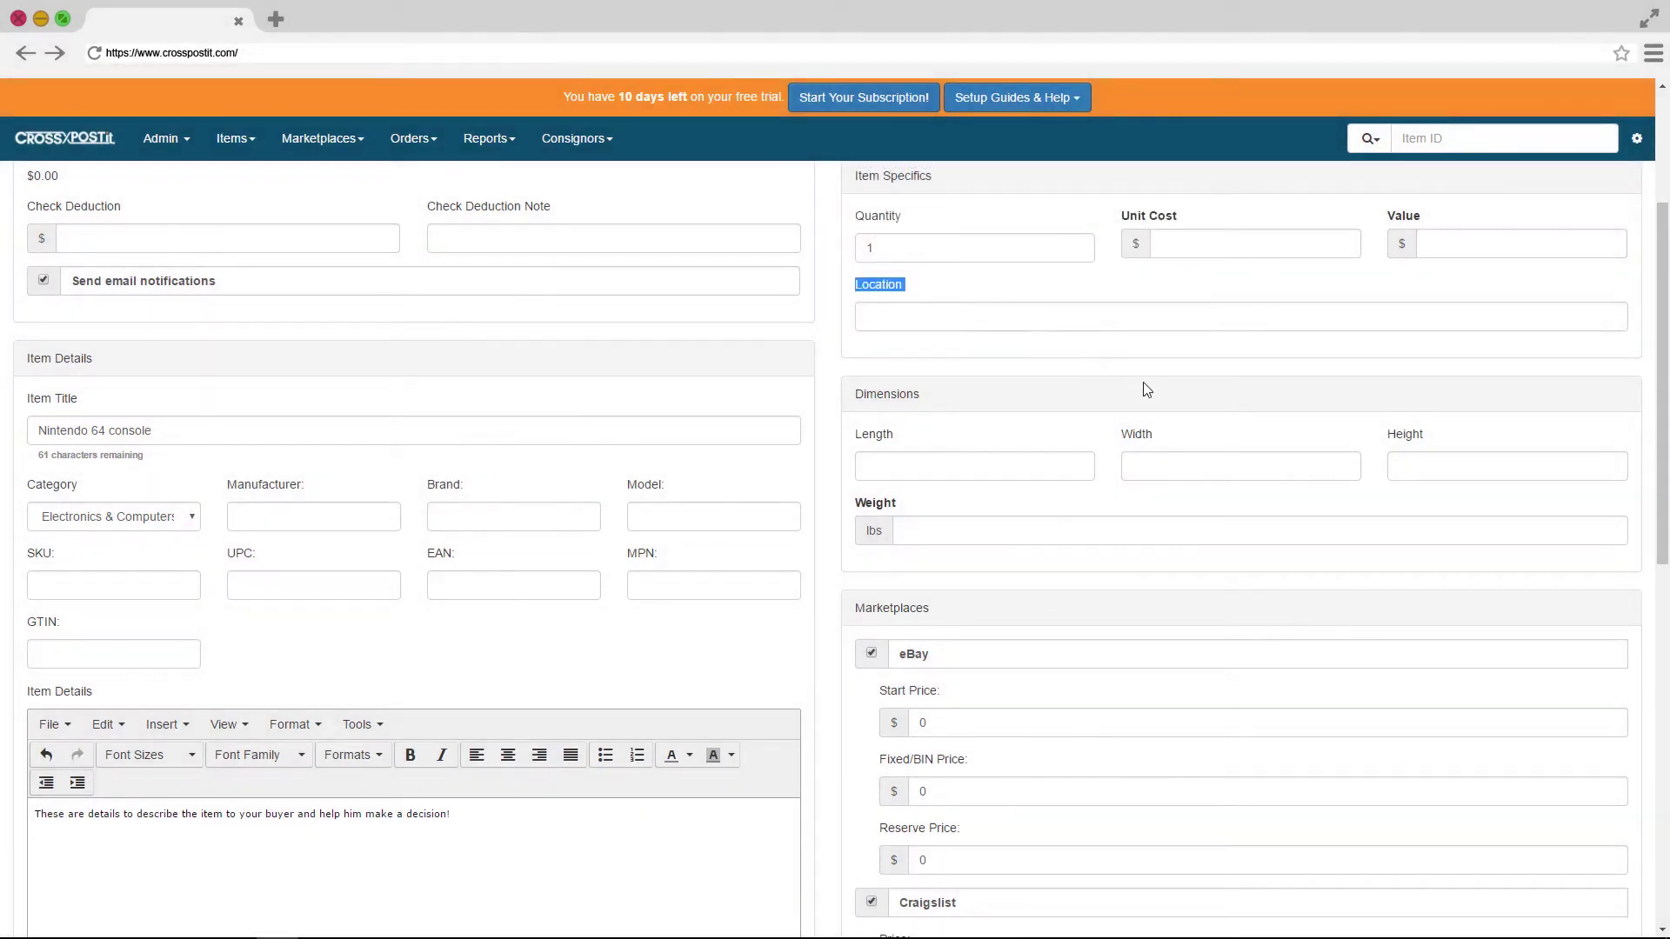
pyautogui.scroll(-2, 1143, 390)
# - Enter dimensions 6×4×4 and weight 10 lbs for the console
pyautogui.press('Tab')
pyautogui.press('Tab')
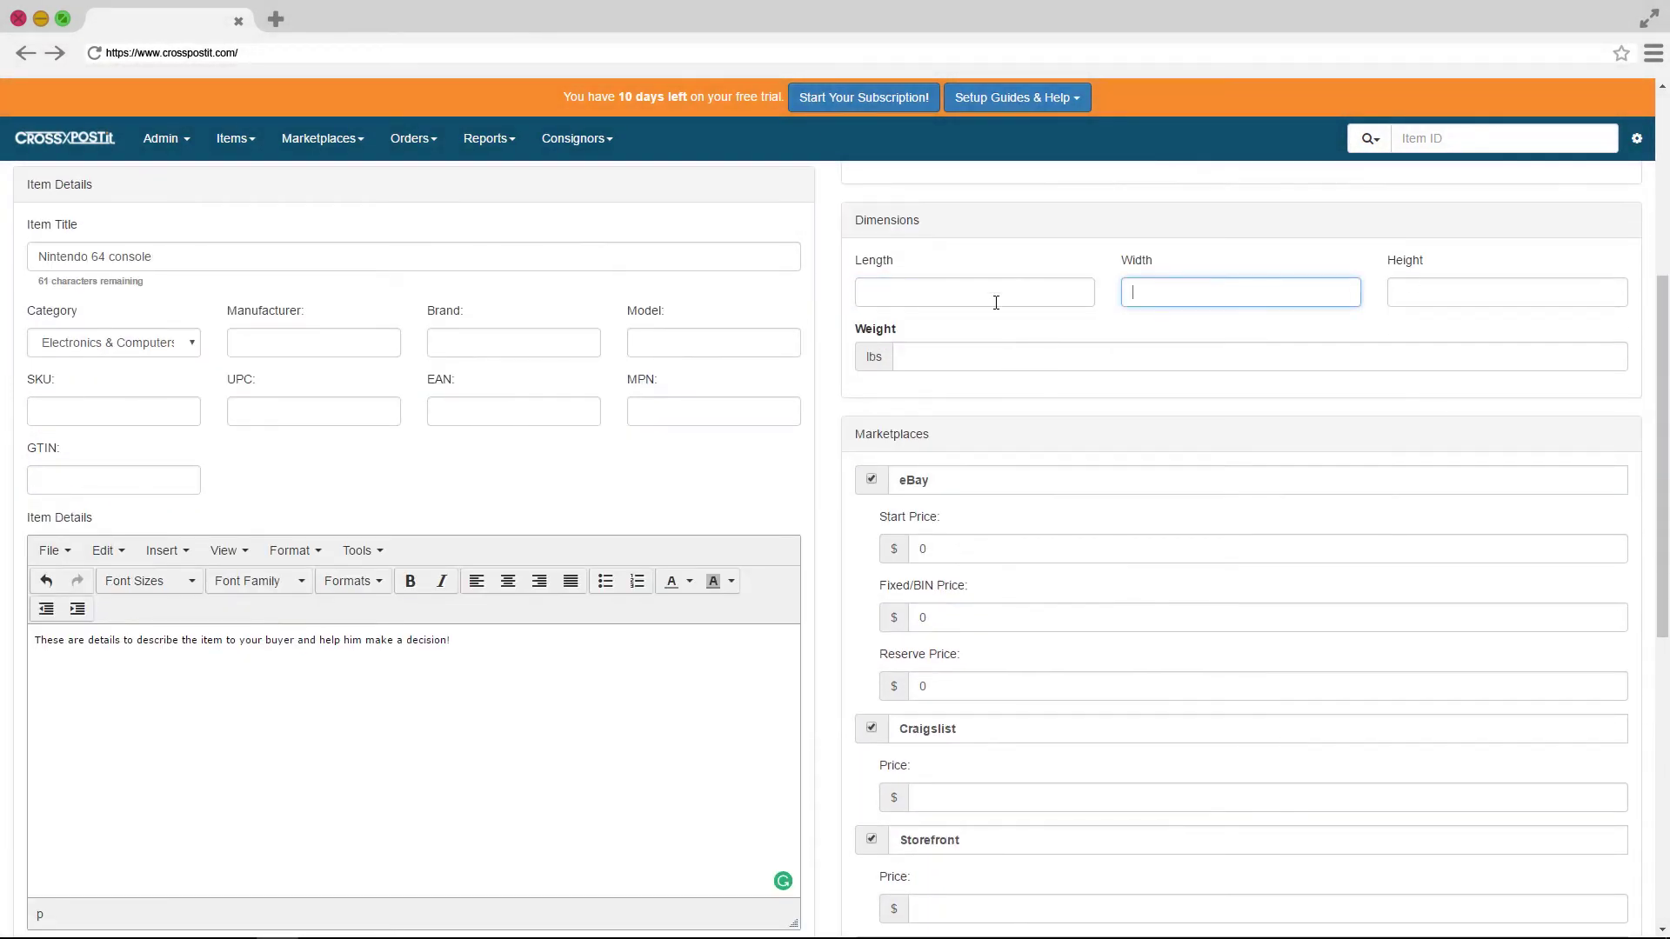
pyautogui.click(996, 297)
pyautogui.press('Tab')
pyautogui.write('4')
pyautogui.press('Tab')
pyautogui.write('4')
pyautogui.click(980, 350)
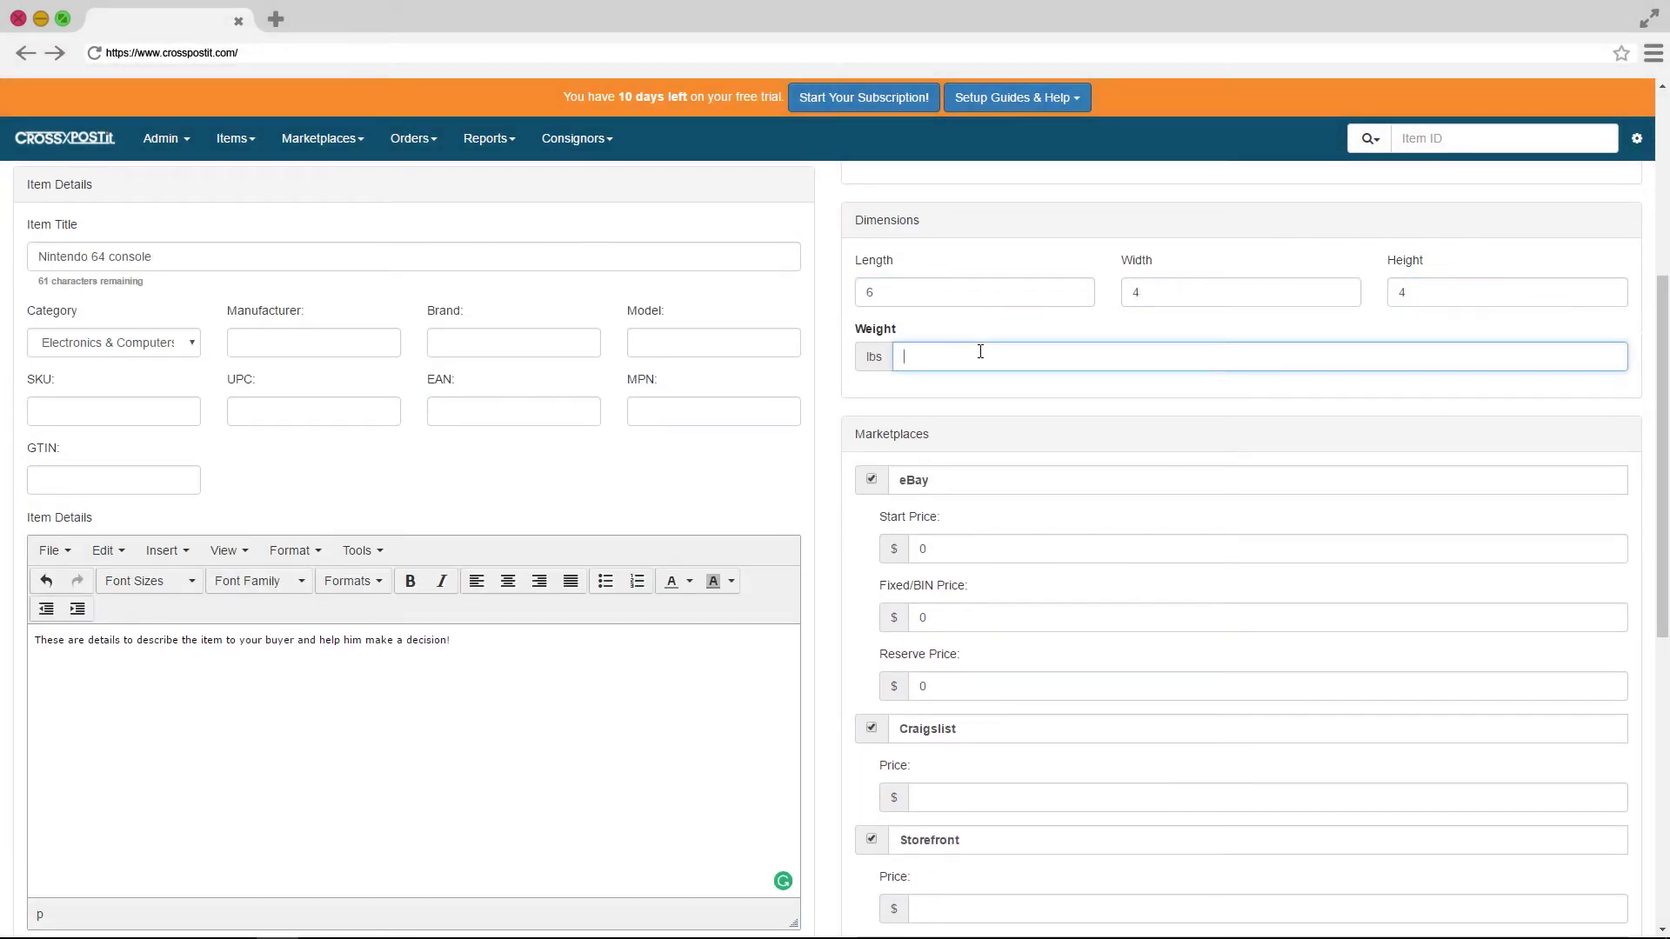
pyautogui.write('10')
pyautogui.scroll(-2, 980, 350)
# - Set the eBay Fixed/BIN price to 100 and turn off Amazon and Storefront
pyautogui.doubleClick(947, 442)
pyautogui.write('100')
pyautogui.click(955, 376)
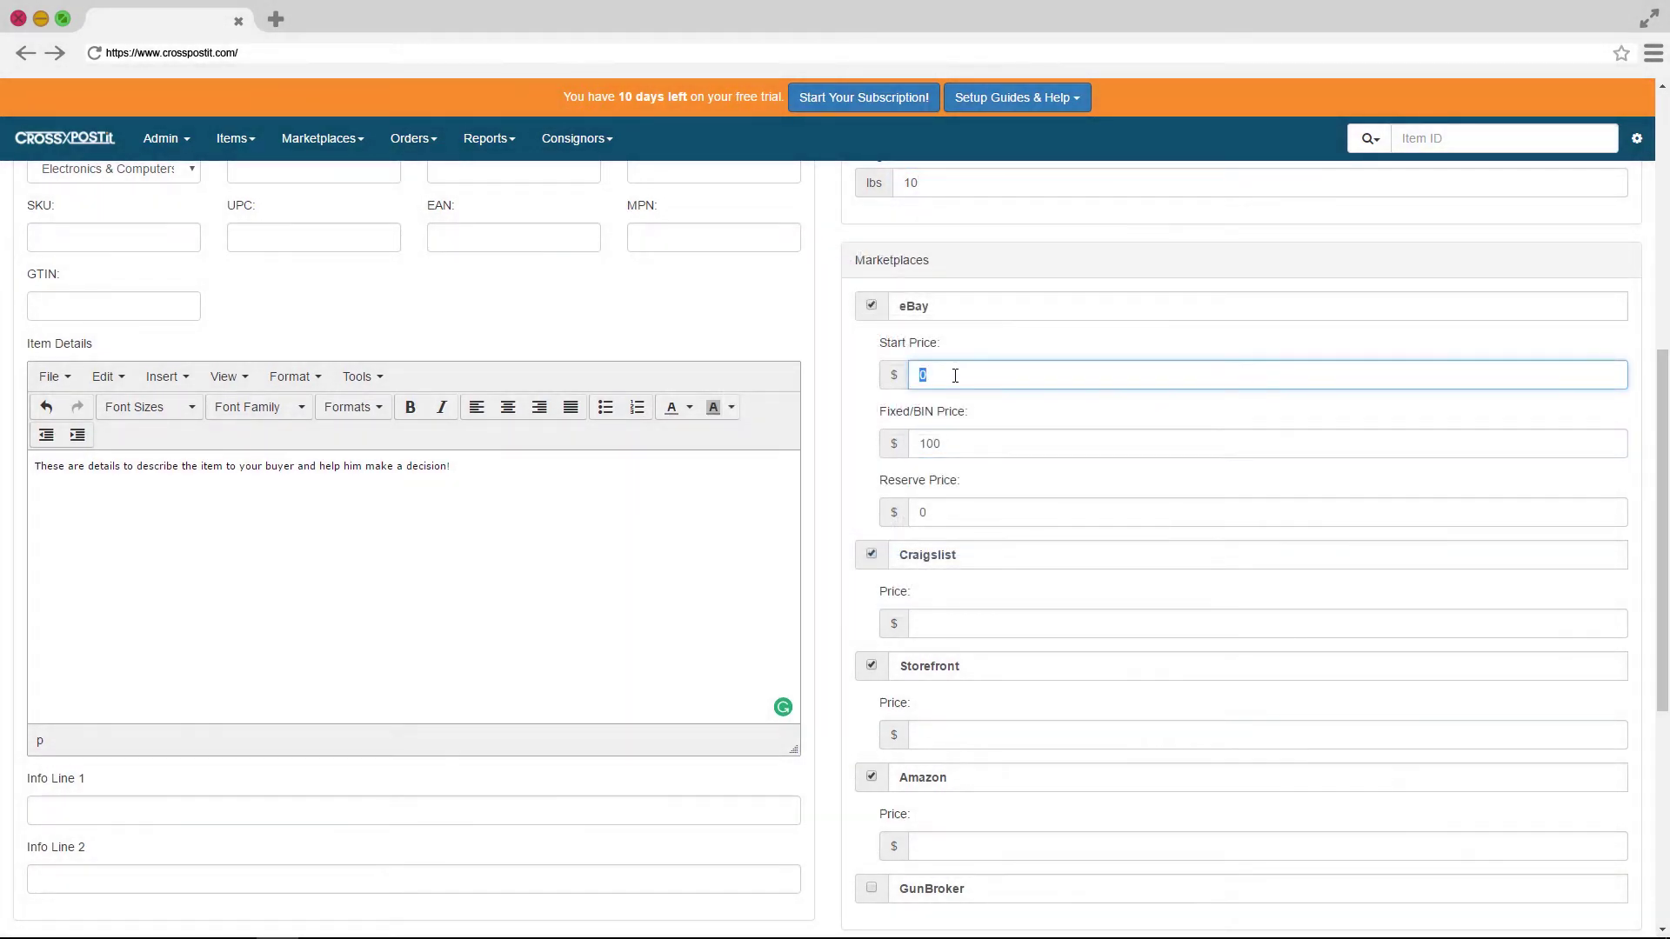
pyautogui.scroll(-3, 954, 441)
pyautogui.click(871, 516)
pyautogui.click(873, 404)
pyautogui.scroll(-3, 1156, 473)
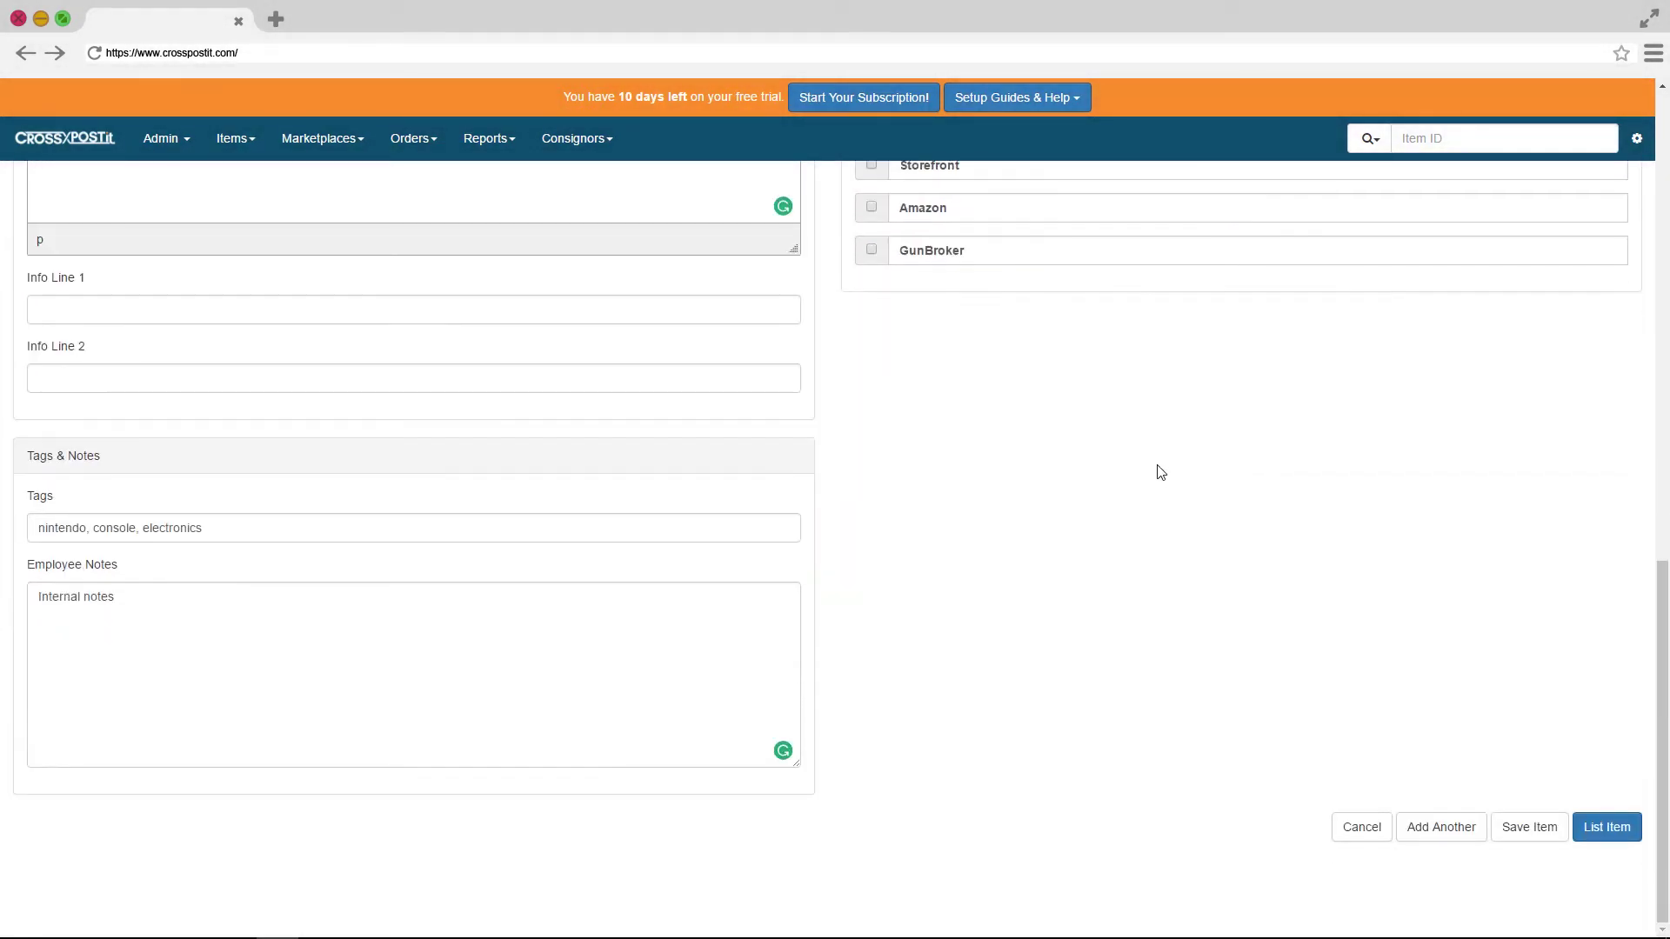
pyautogui.scroll(6, 1162, 477)
pyautogui.scroll(3, 1162, 479)
# - List the item, choosing eBay as the marketplace
pyautogui.click(1600, 190)
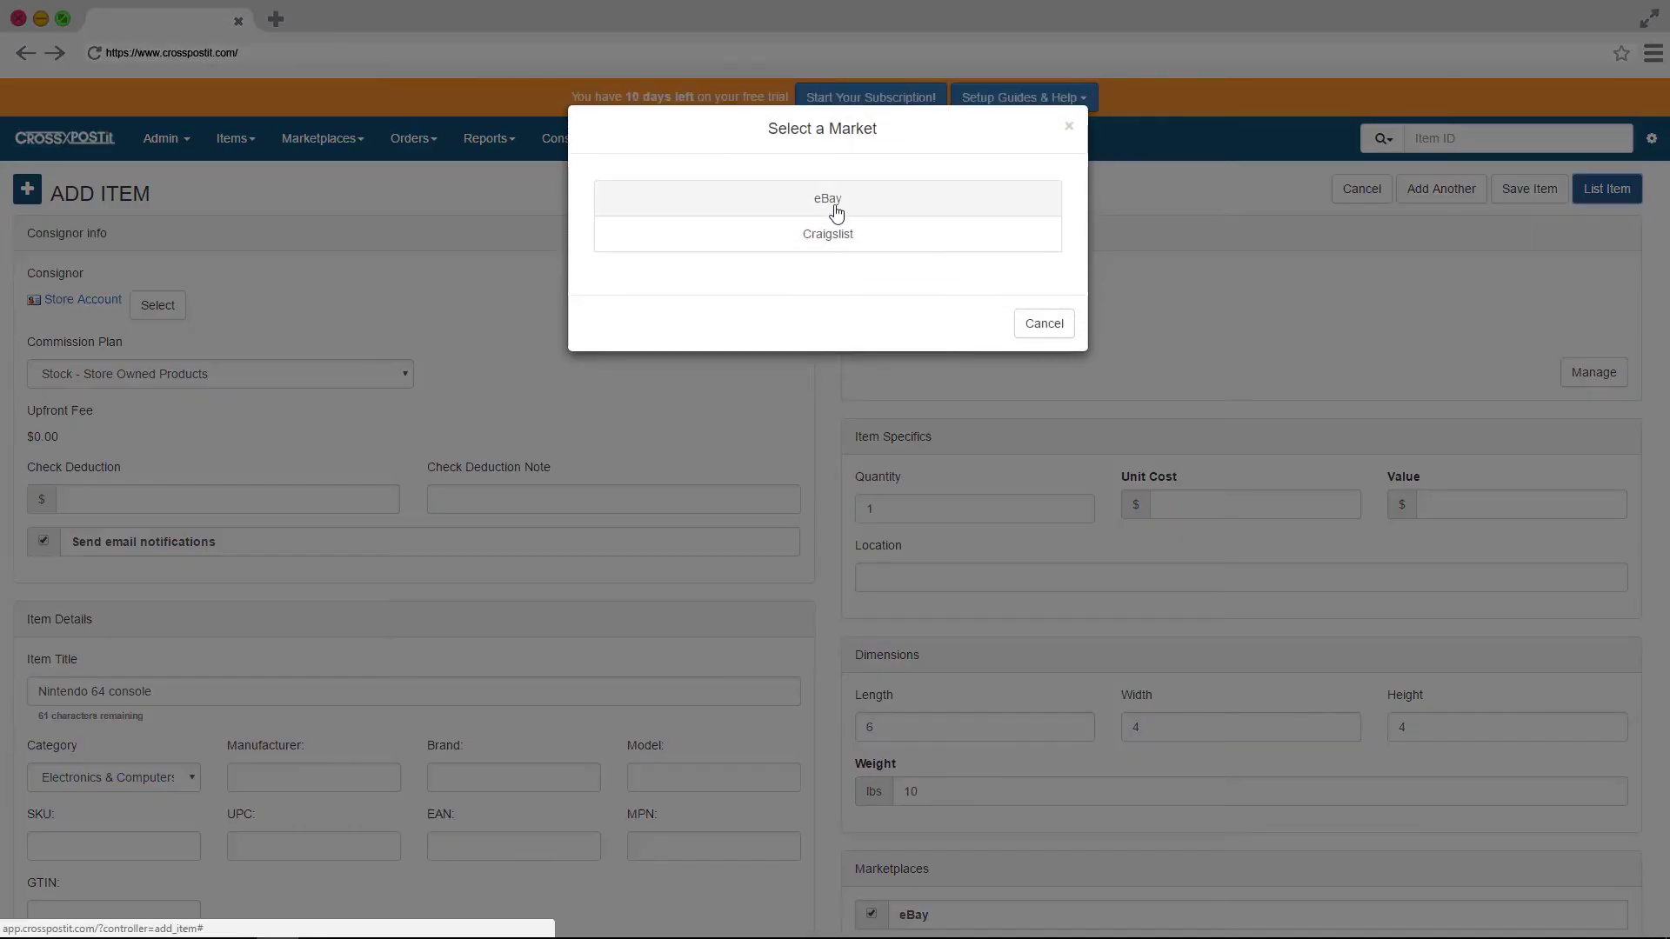
pyautogui.click(798, 220)
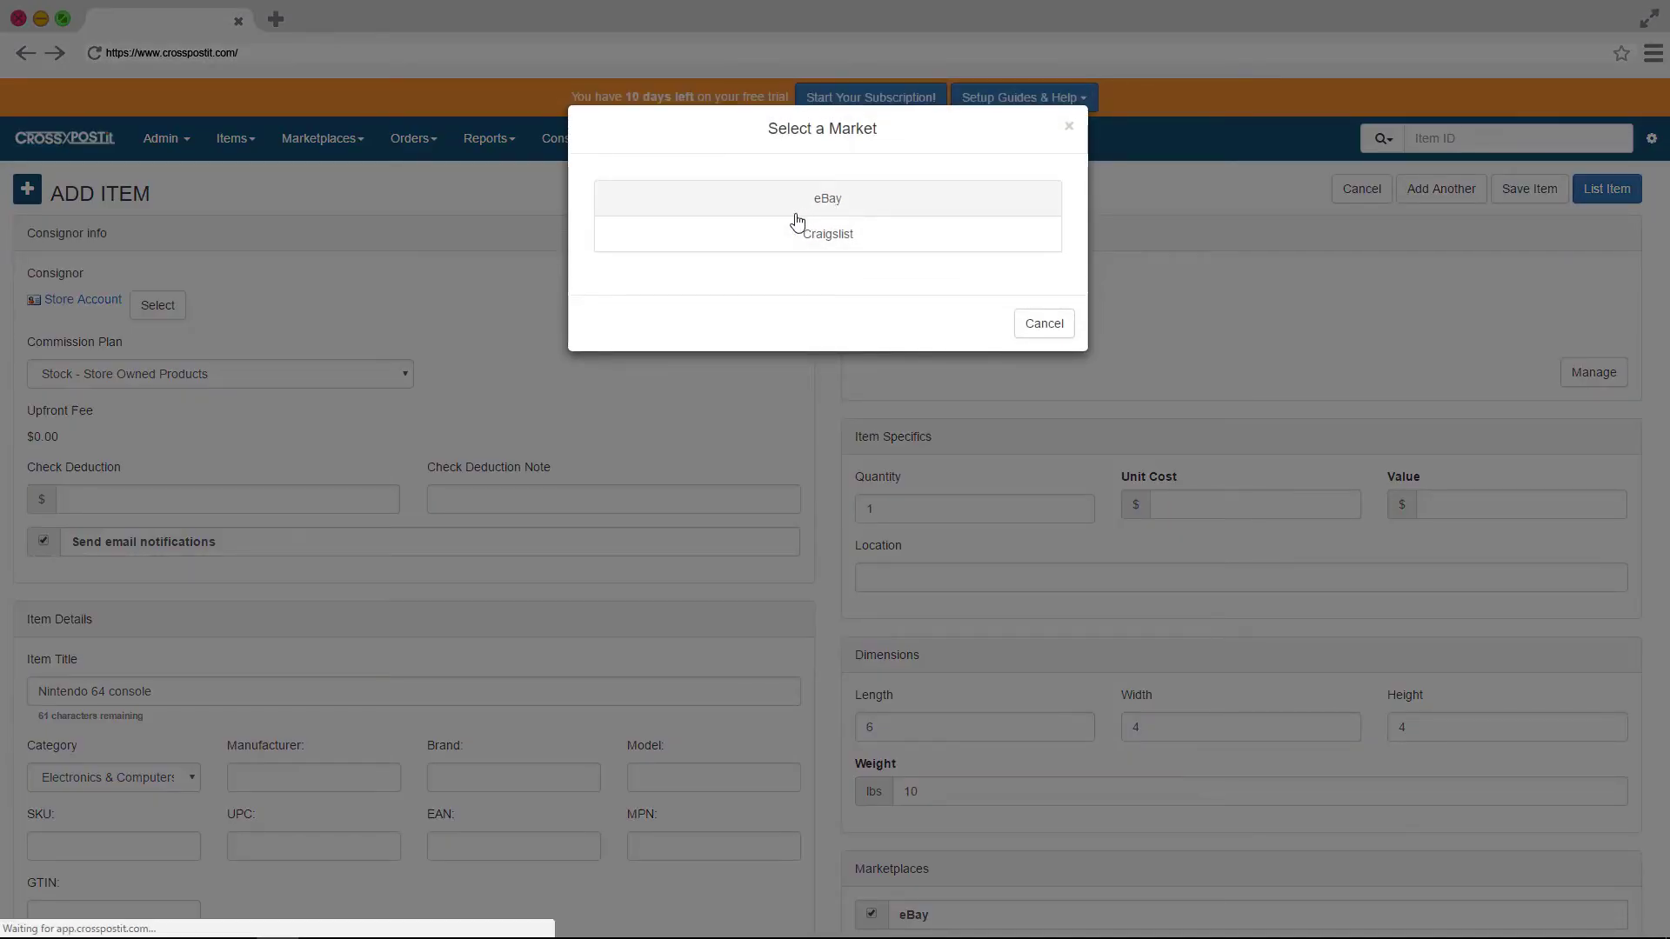
pyautogui.click(849, 222)
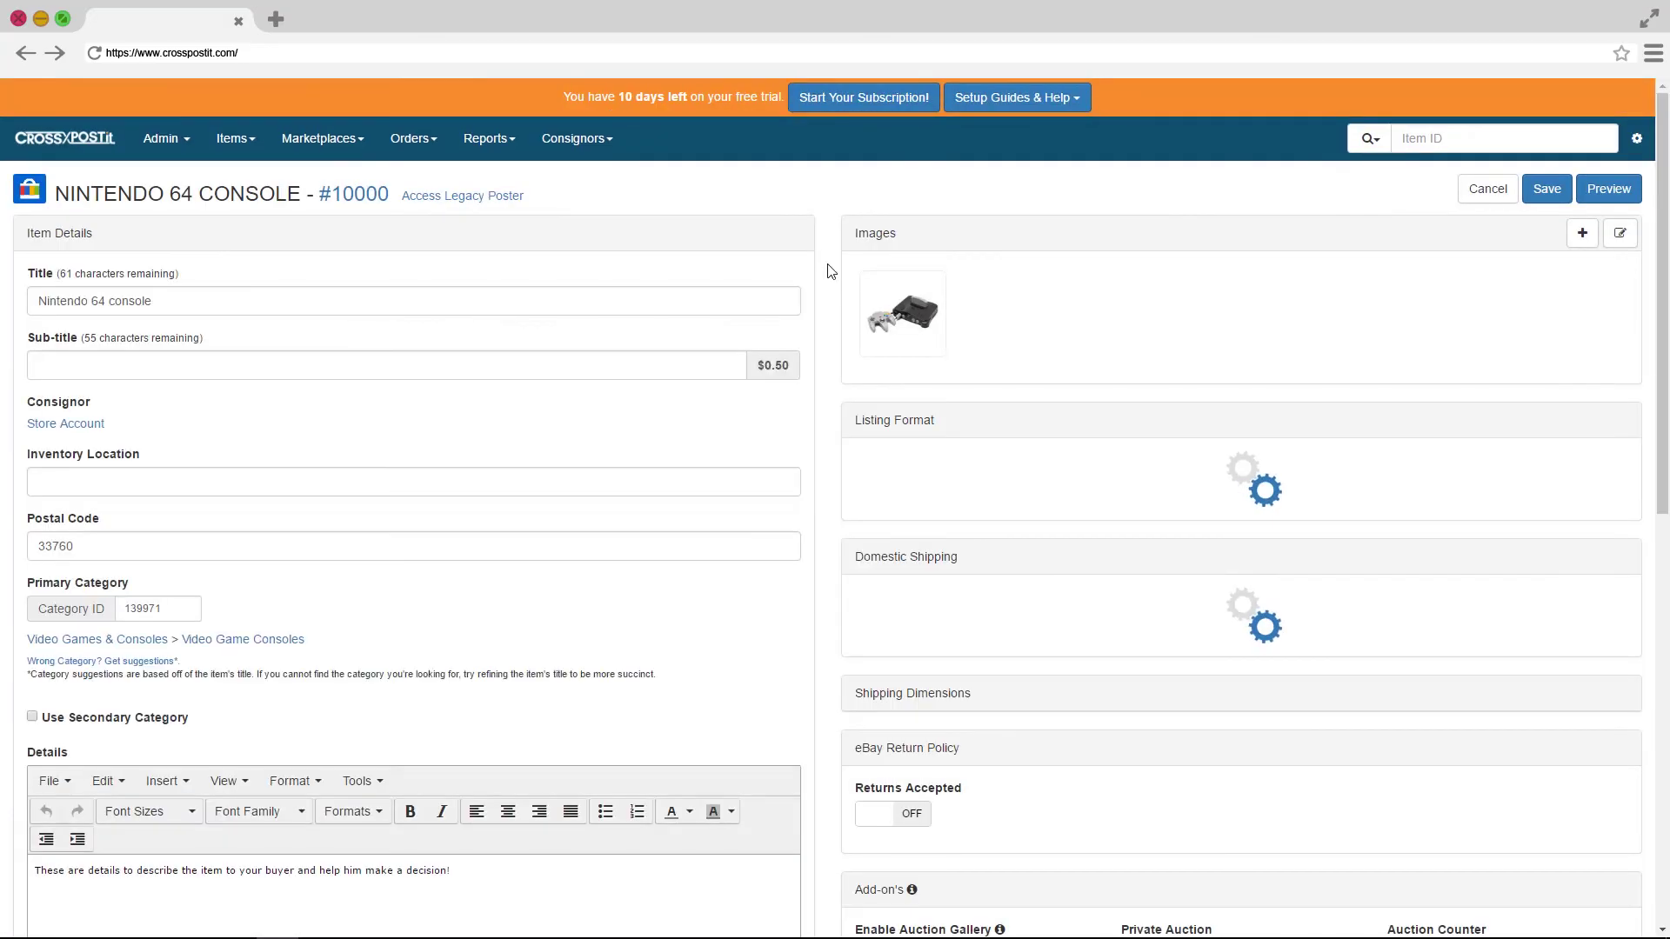
pyautogui.scroll(-1, 251, 522)
pyautogui.scroll(-7, 252, 521)
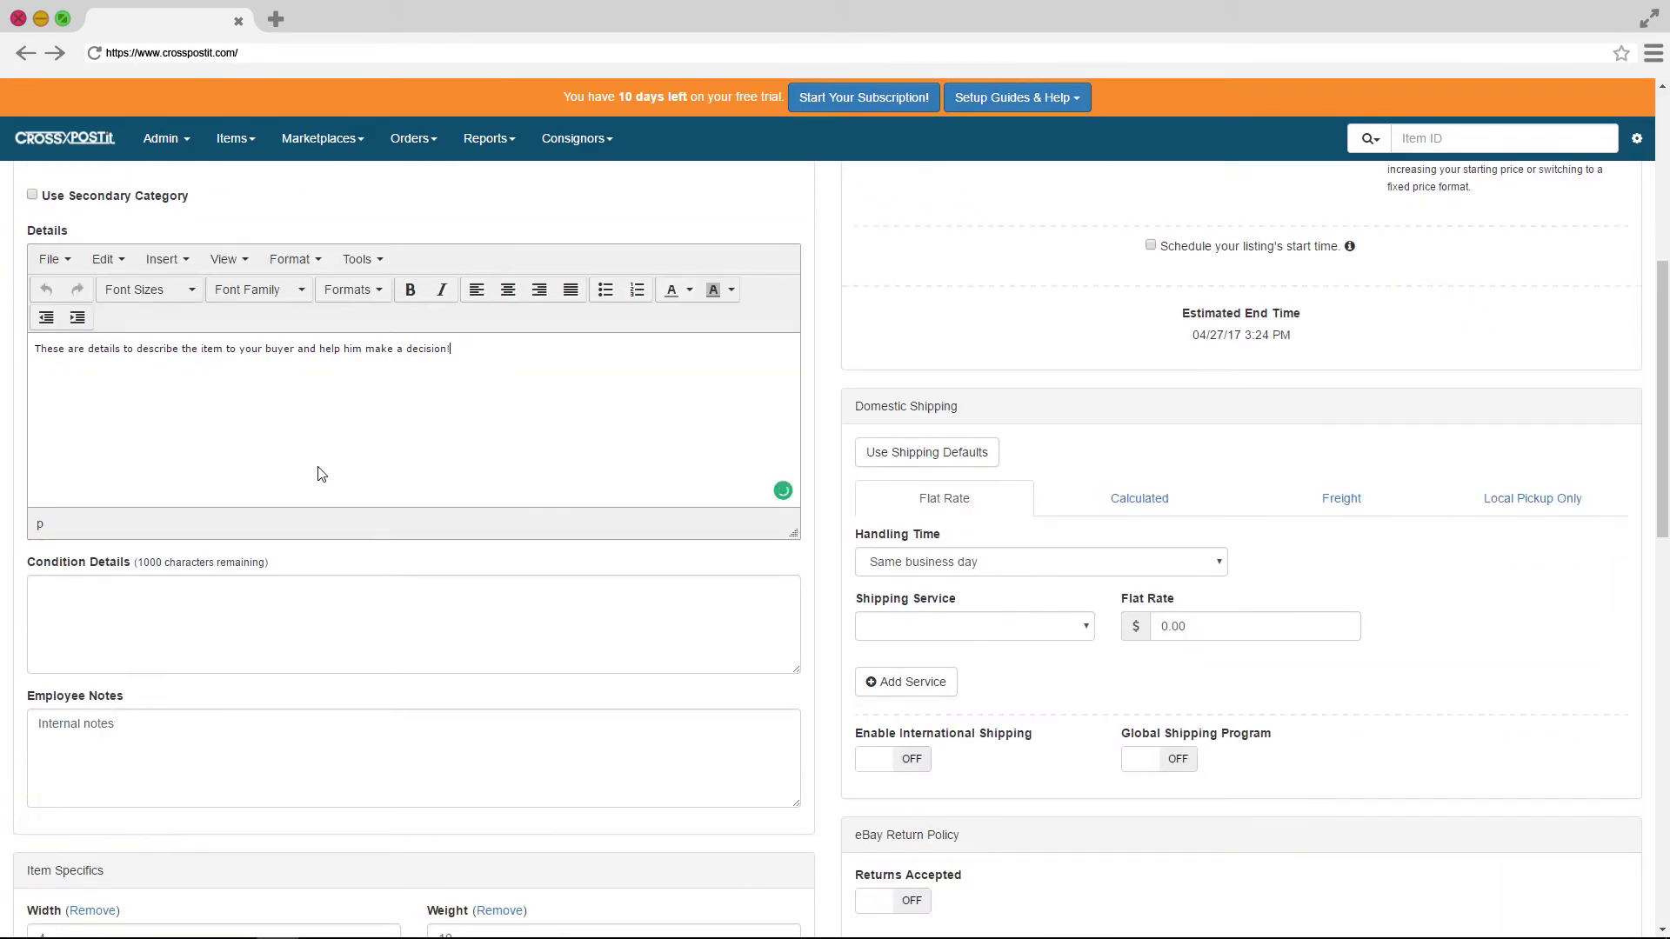
# - Set condition New and type Home Console, and add a custom item specific
pyautogui.click(497, 481)
pyautogui.click(497, 521)
pyautogui.click(259, 496)
pyautogui.click(614, 454)
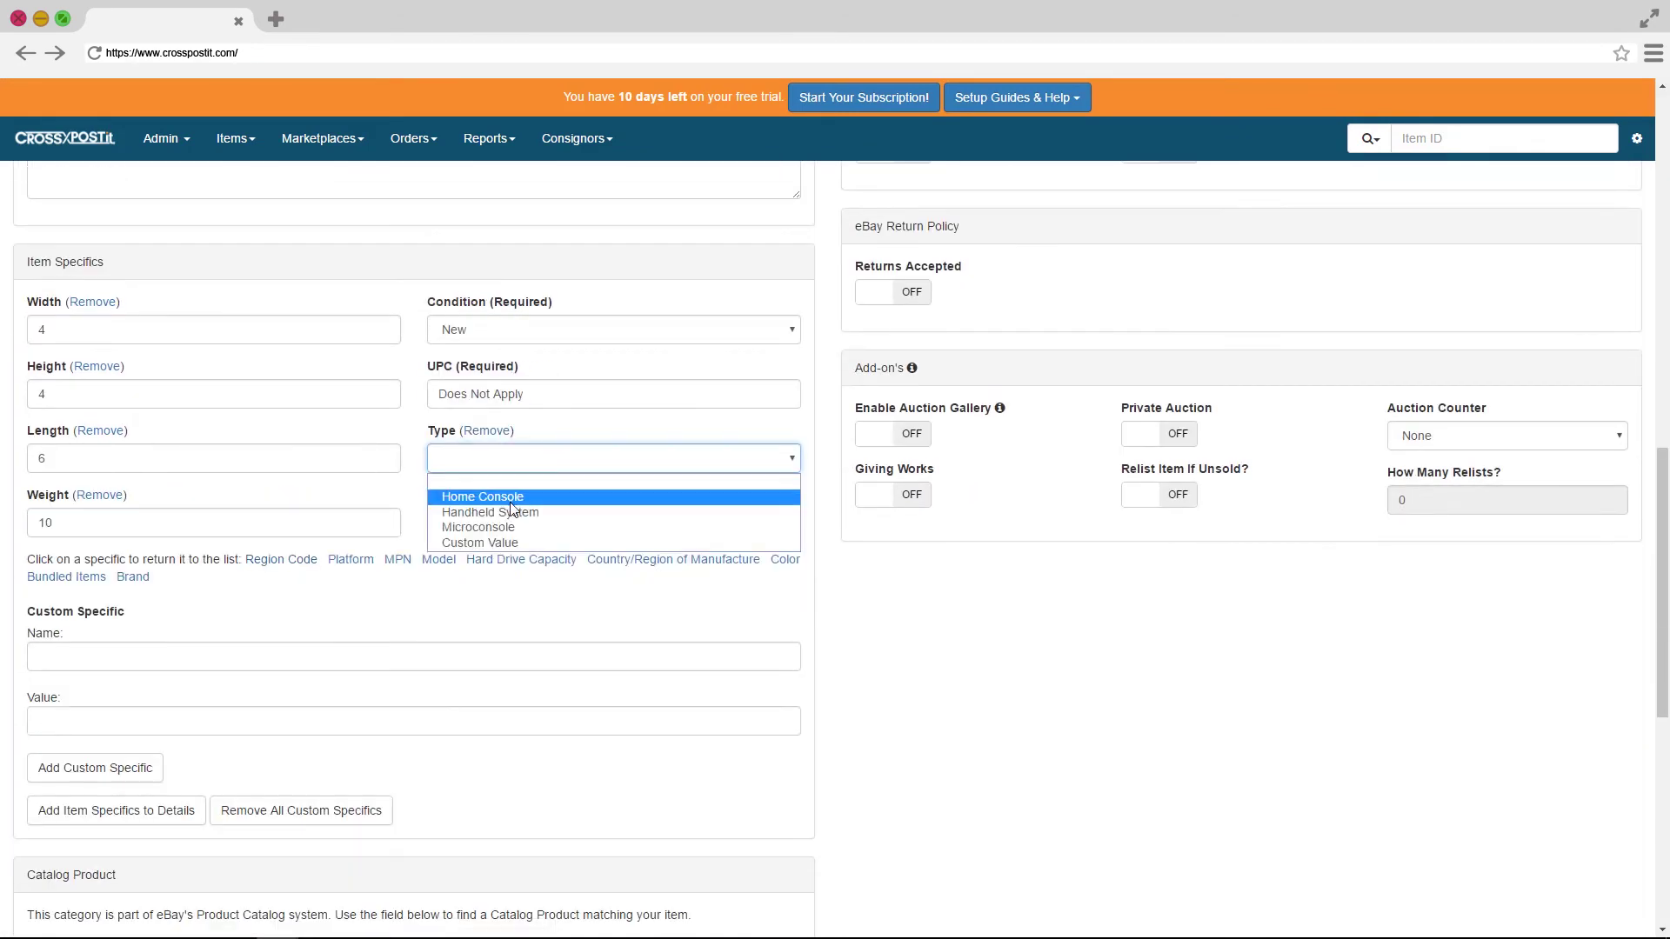
pyautogui.scroll(-3, 391, 522)
pyautogui.click(153, 310)
pyautogui.write('Cus')
pyautogui.click(126, 370)
pyautogui.write('Yes Sir')
pyautogui.click(95, 419)
pyautogui.scroll(-3, 310, 408)
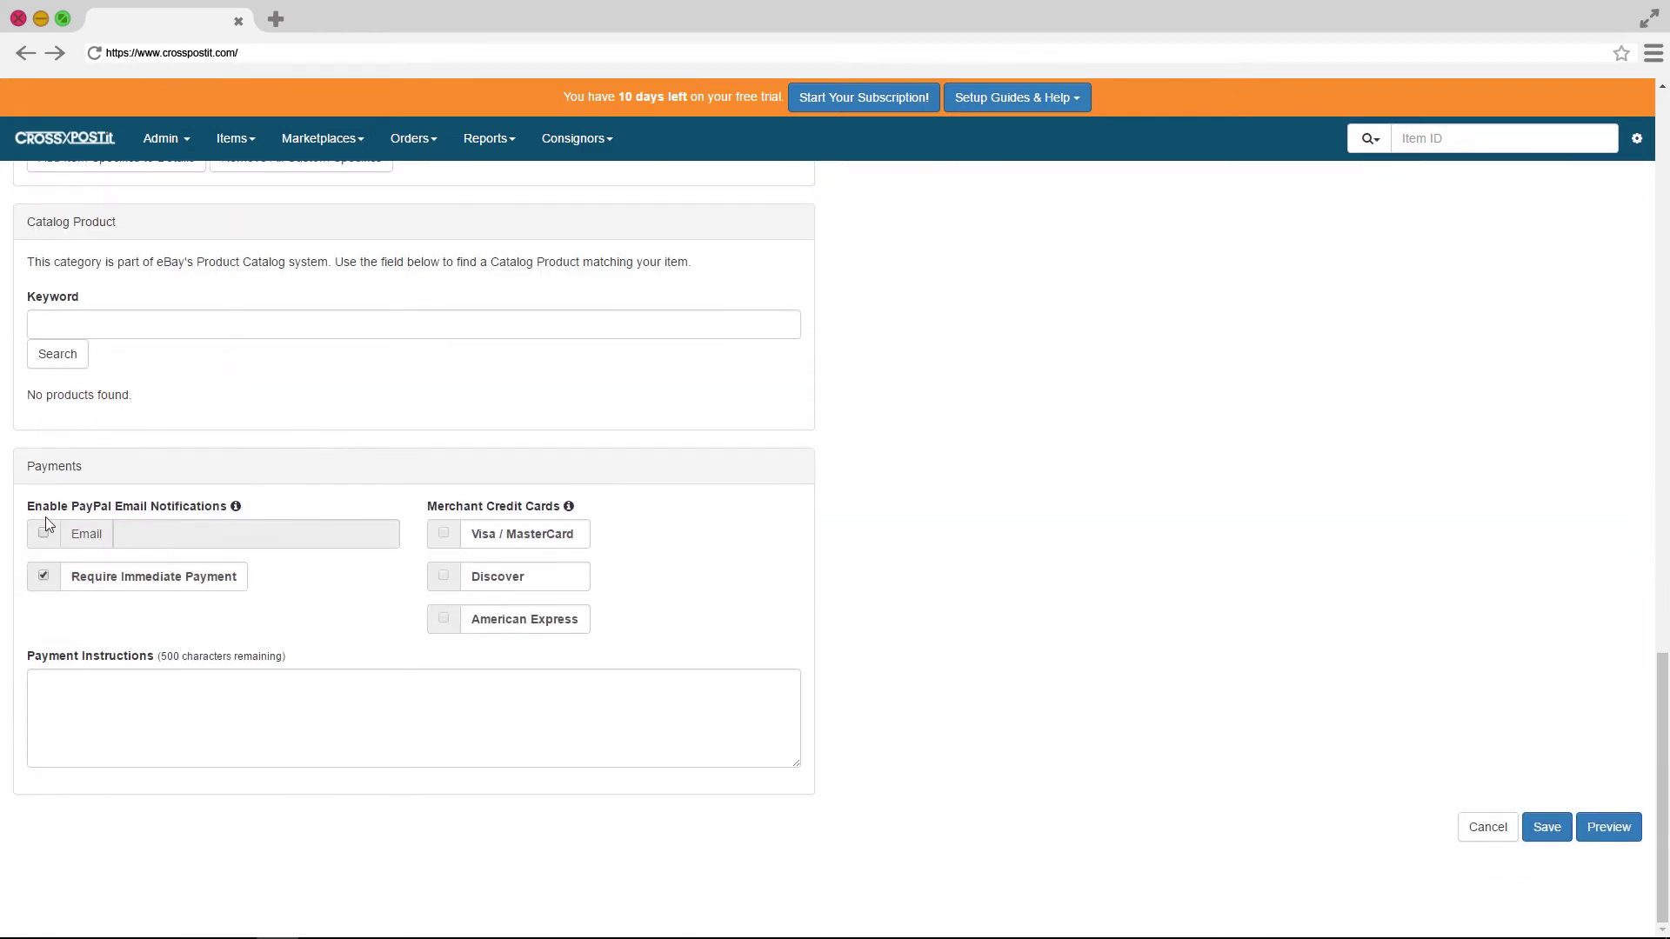
pyautogui.scroll(8, 943, 677)
pyautogui.scroll(5, 966, 587)
# - Make the listing fixed-price for 7 Days with a scheduled start time
pyautogui.click(1179, 515)
pyautogui.scroll(-1, 1178, 515)
pyautogui.click(1135, 459)
pyautogui.click(1110, 543)
pyautogui.scroll(-1, 1166, 390)
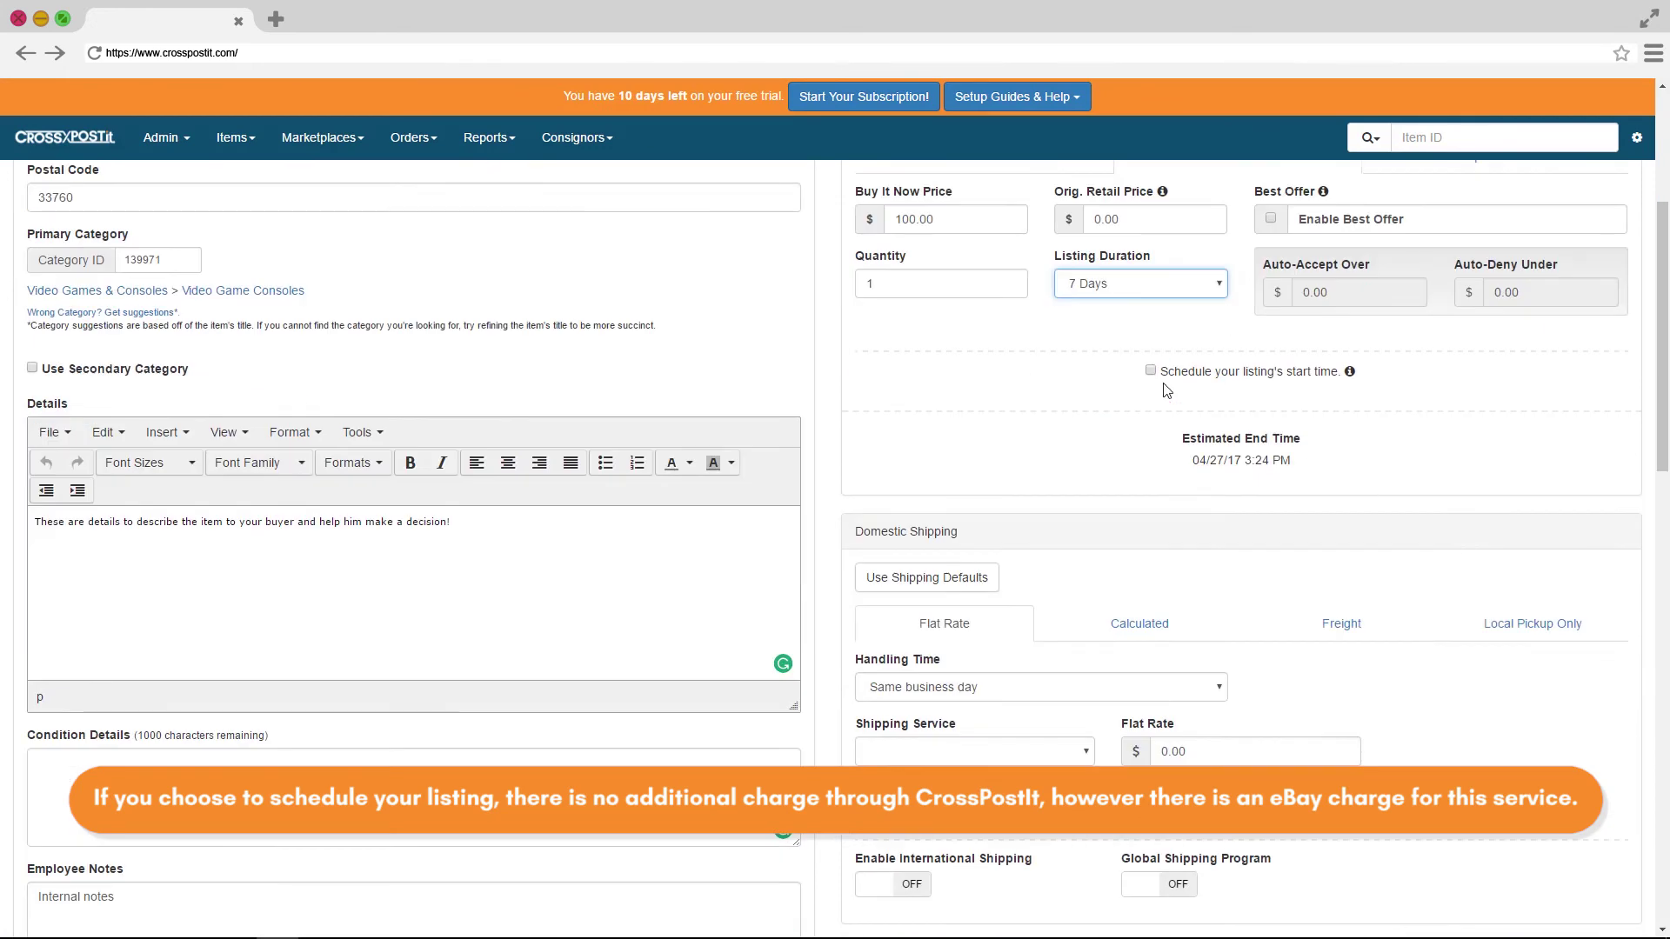
pyautogui.click(1149, 371)
pyautogui.click(1301, 412)
pyautogui.scroll(-2, 1306, 433)
# - Choose a shipping service, accept returns, enable auto-relist, and save and preview the listing
pyautogui.click(1008, 483)
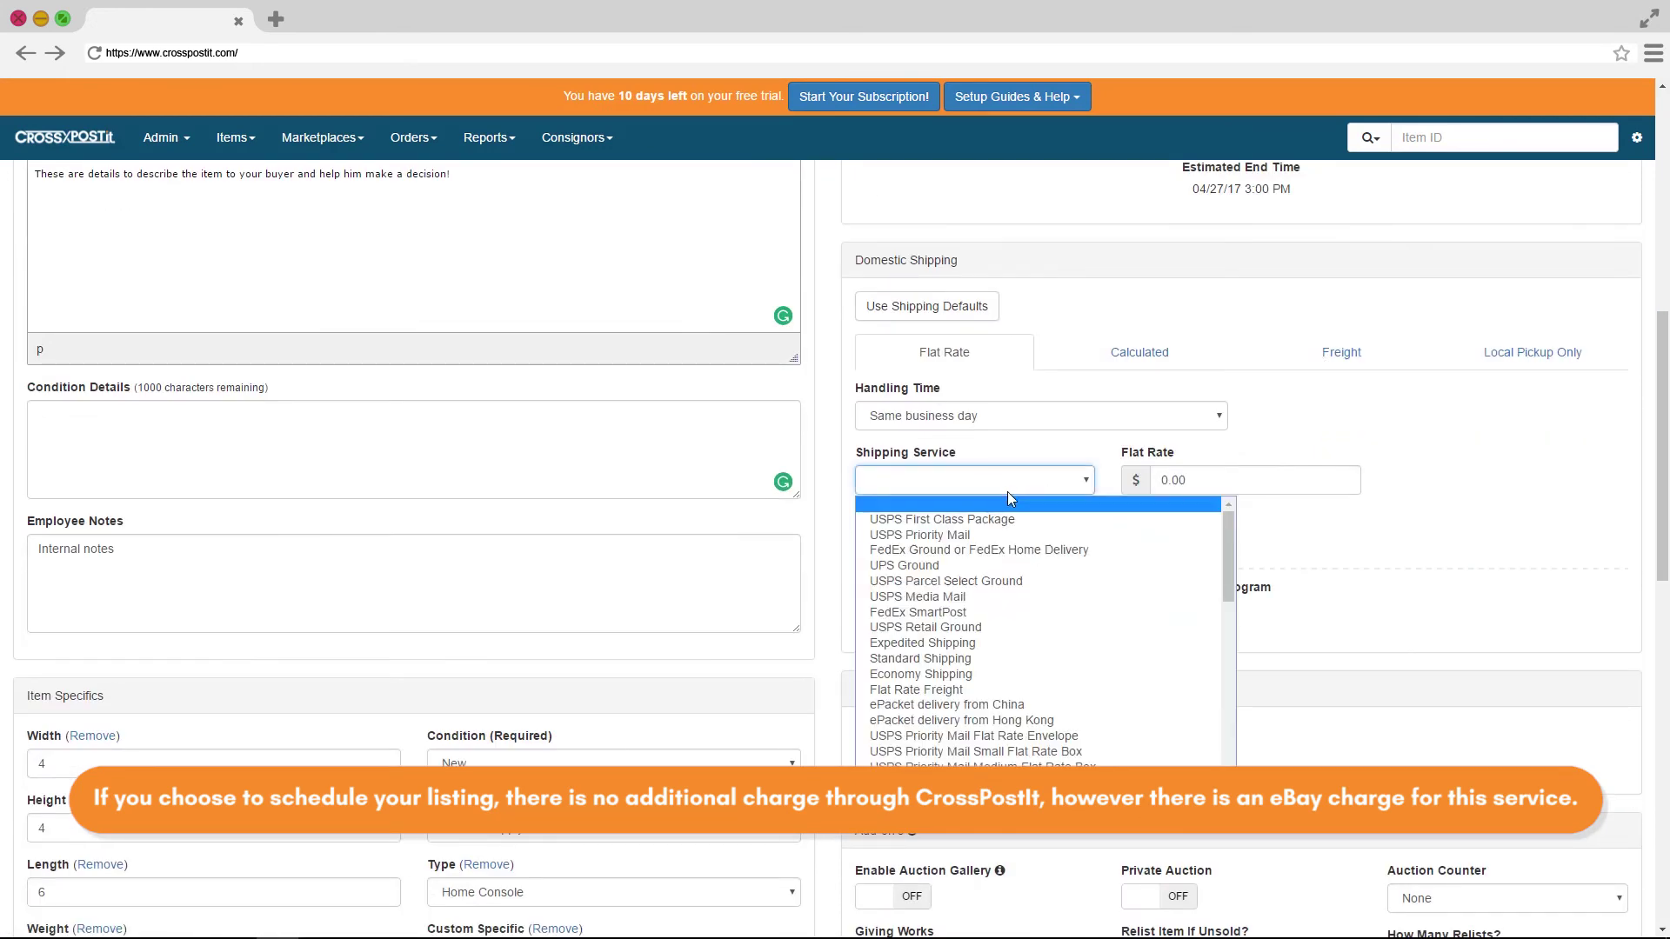
pyautogui.click(905, 565)
pyautogui.click(1201, 478)
pyautogui.click(1138, 352)
pyautogui.click(942, 352)
pyautogui.scroll(-3, 899, 420)
pyautogui.click(898, 408)
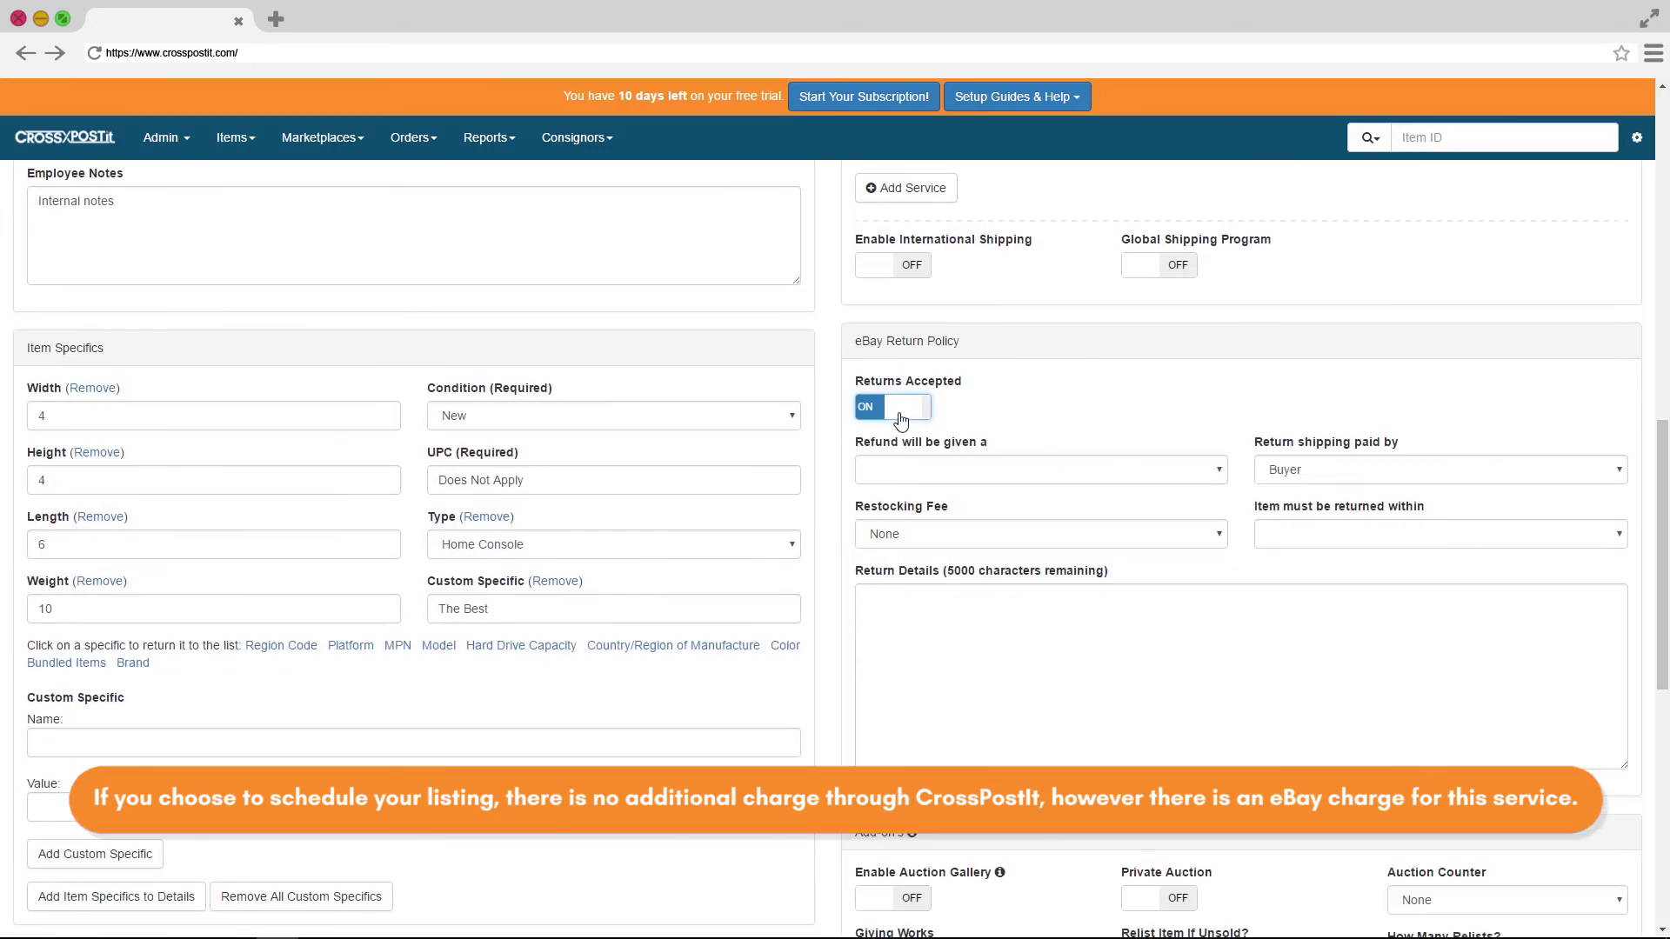
pyautogui.scroll(-1, 894, 393)
pyautogui.click(1151, 434)
pyautogui.scroll(15, 1306, 444)
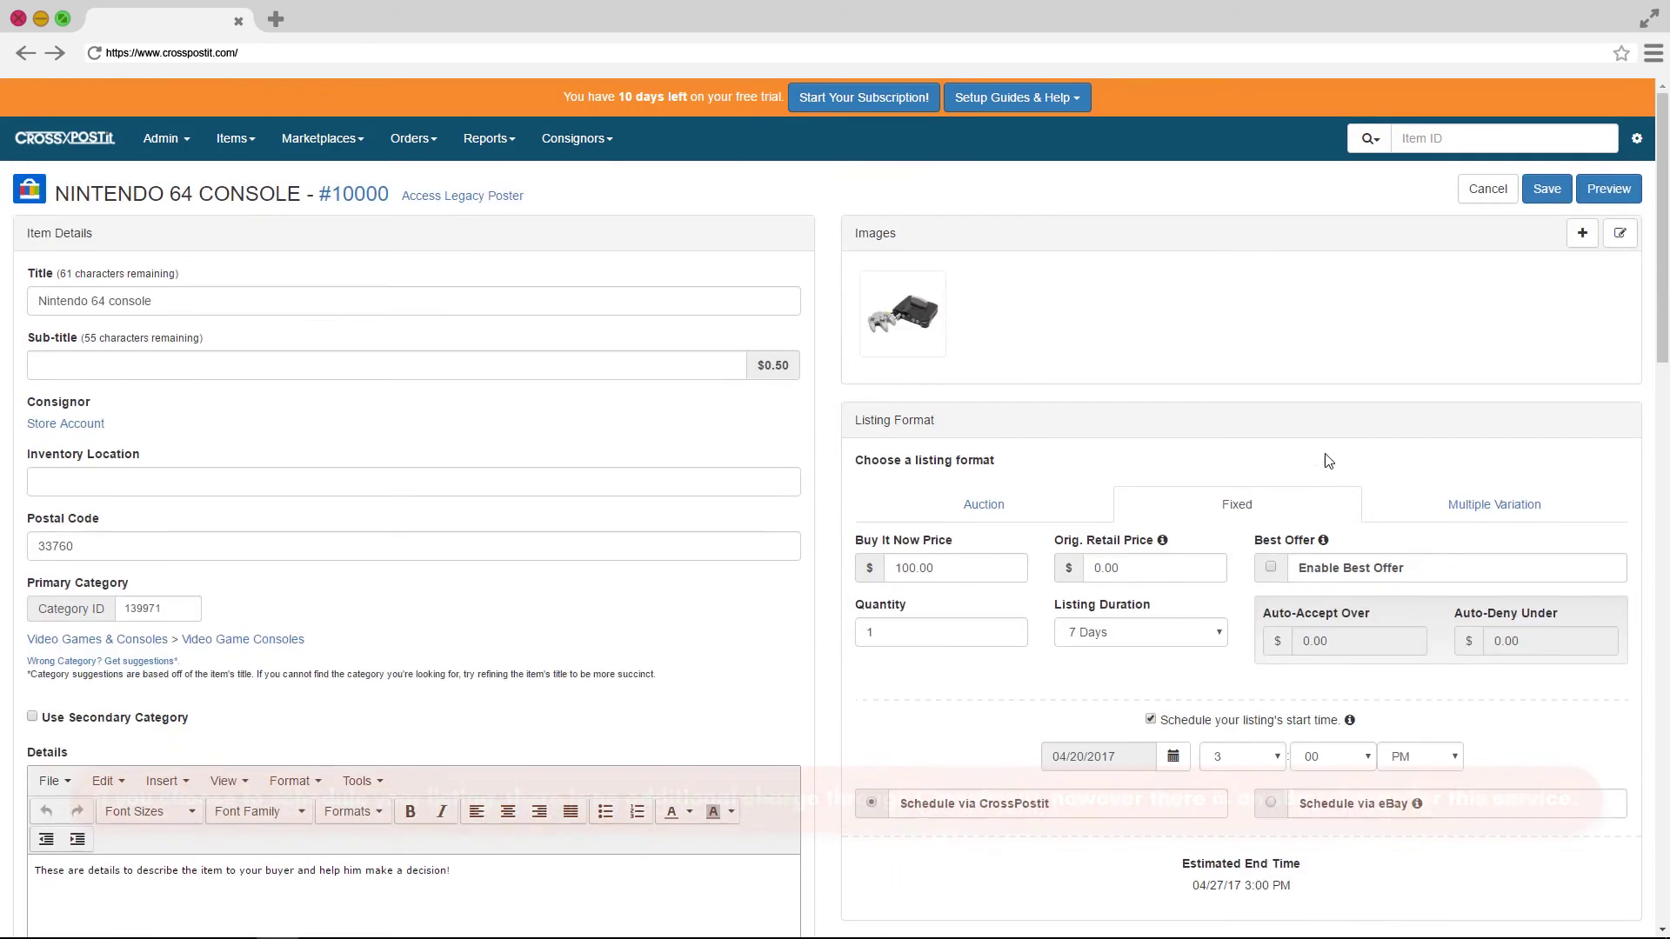
pyautogui.click(1607, 192)
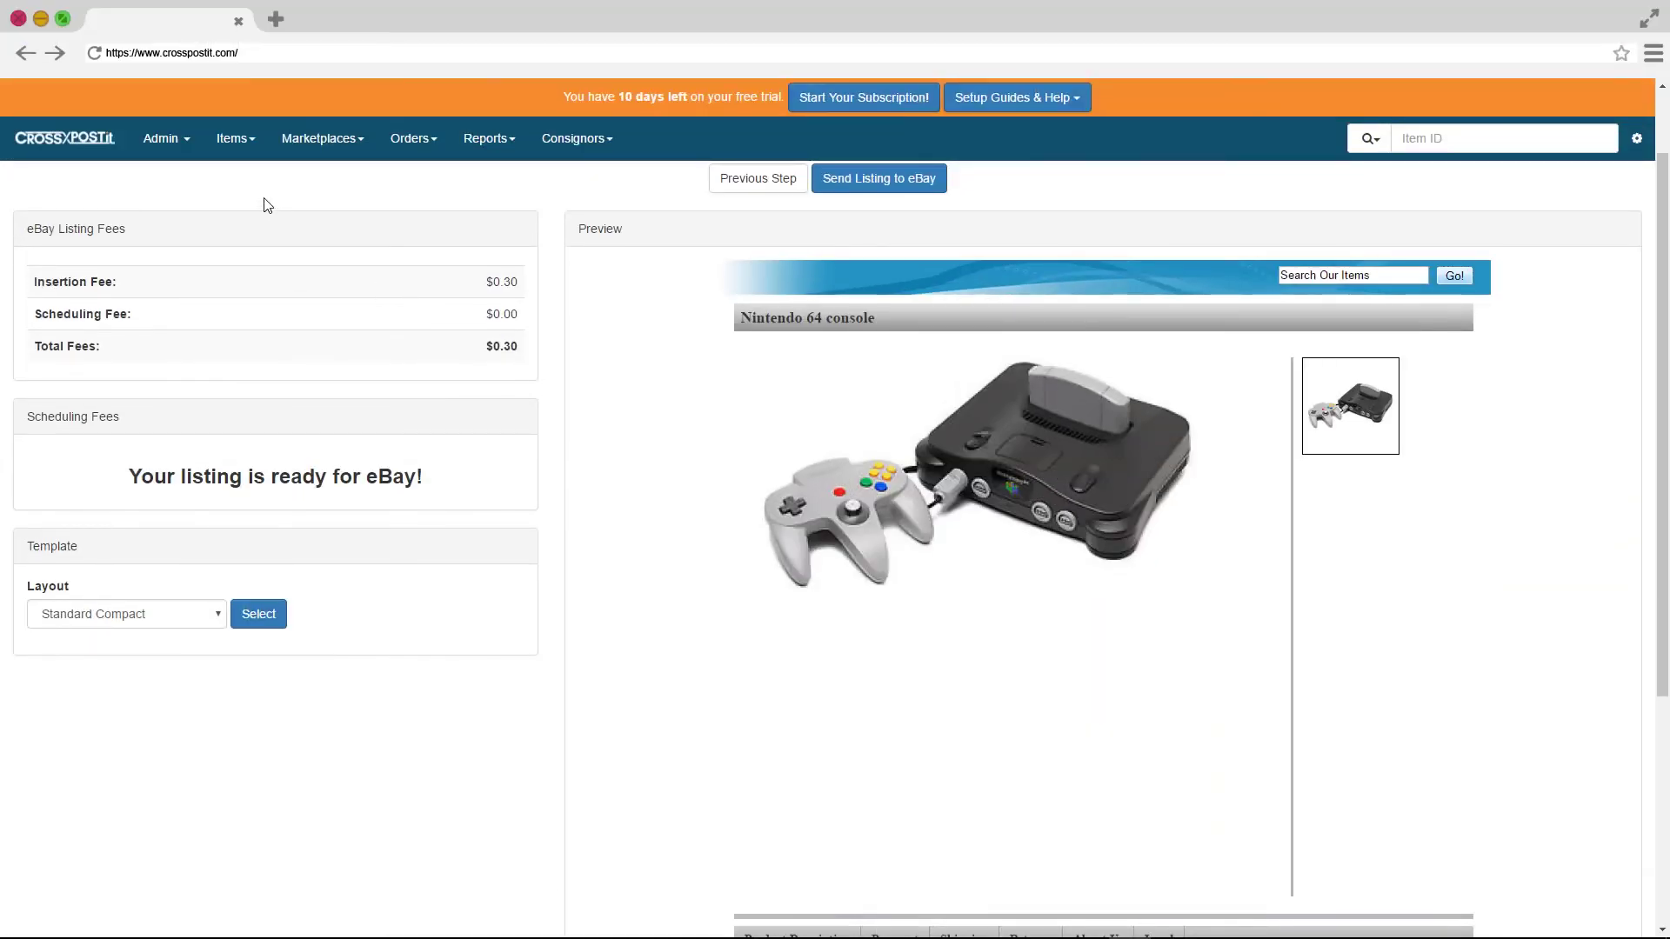
# - Go from the listing preview to the bulk Import Items page
pyautogui.click(232, 138)
pyautogui.click(242, 242)
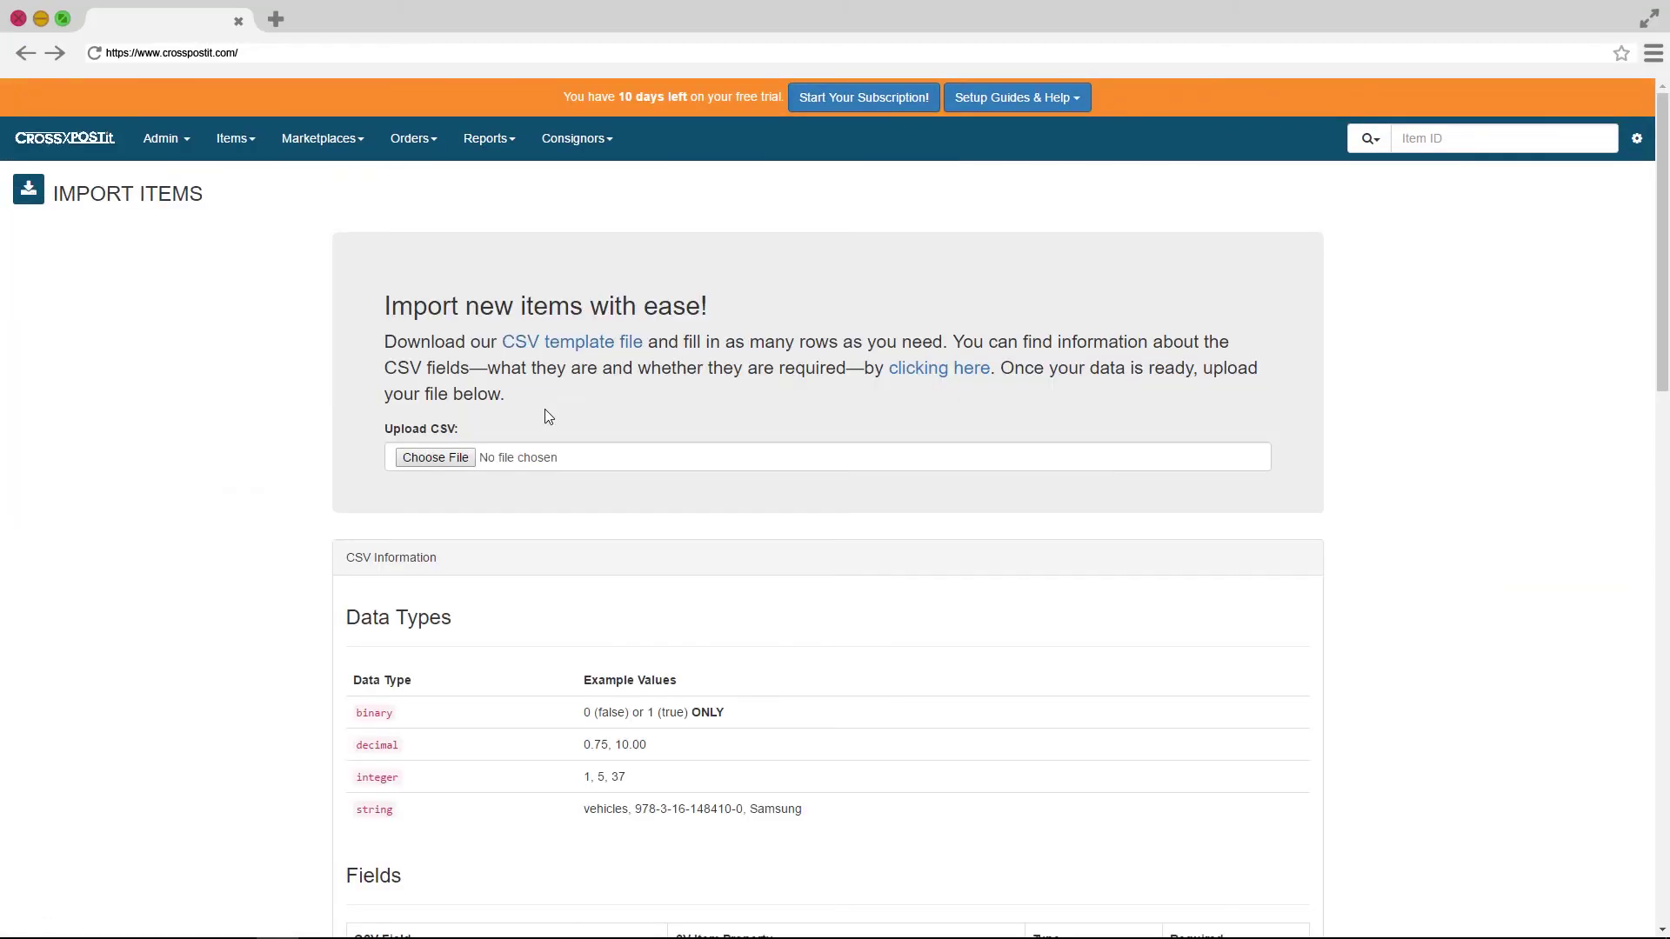
pyautogui.scroll(-2, 588, 418)
pyautogui.scroll(-4, 641, 560)
pyautogui.scroll(-2, 711, 589)
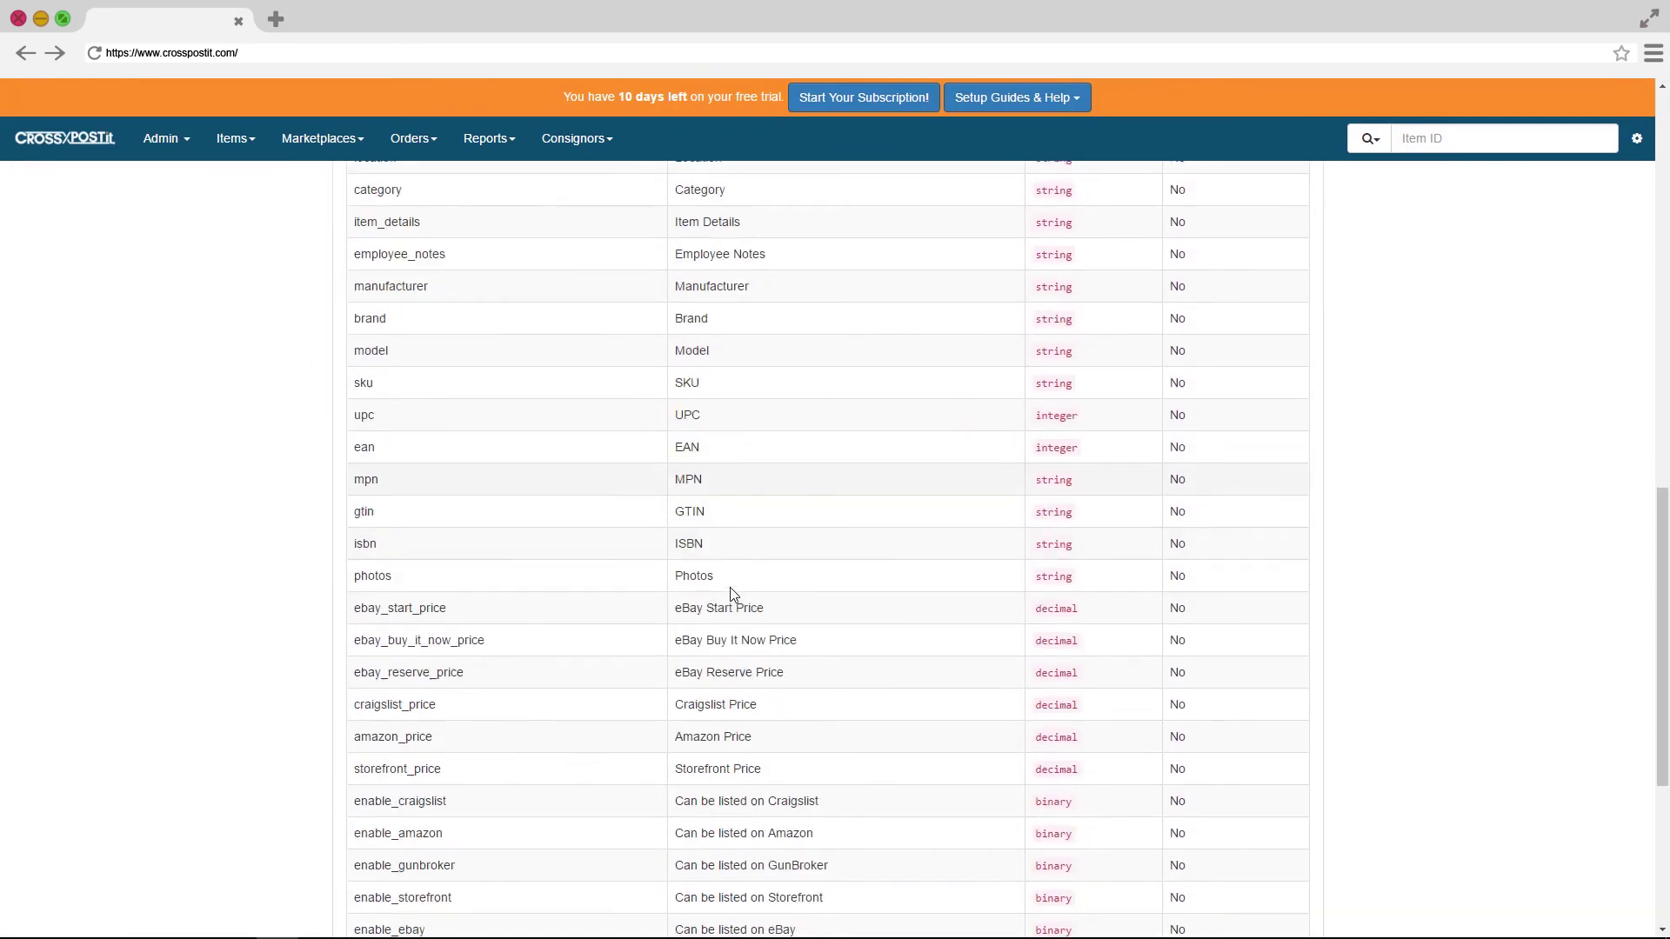